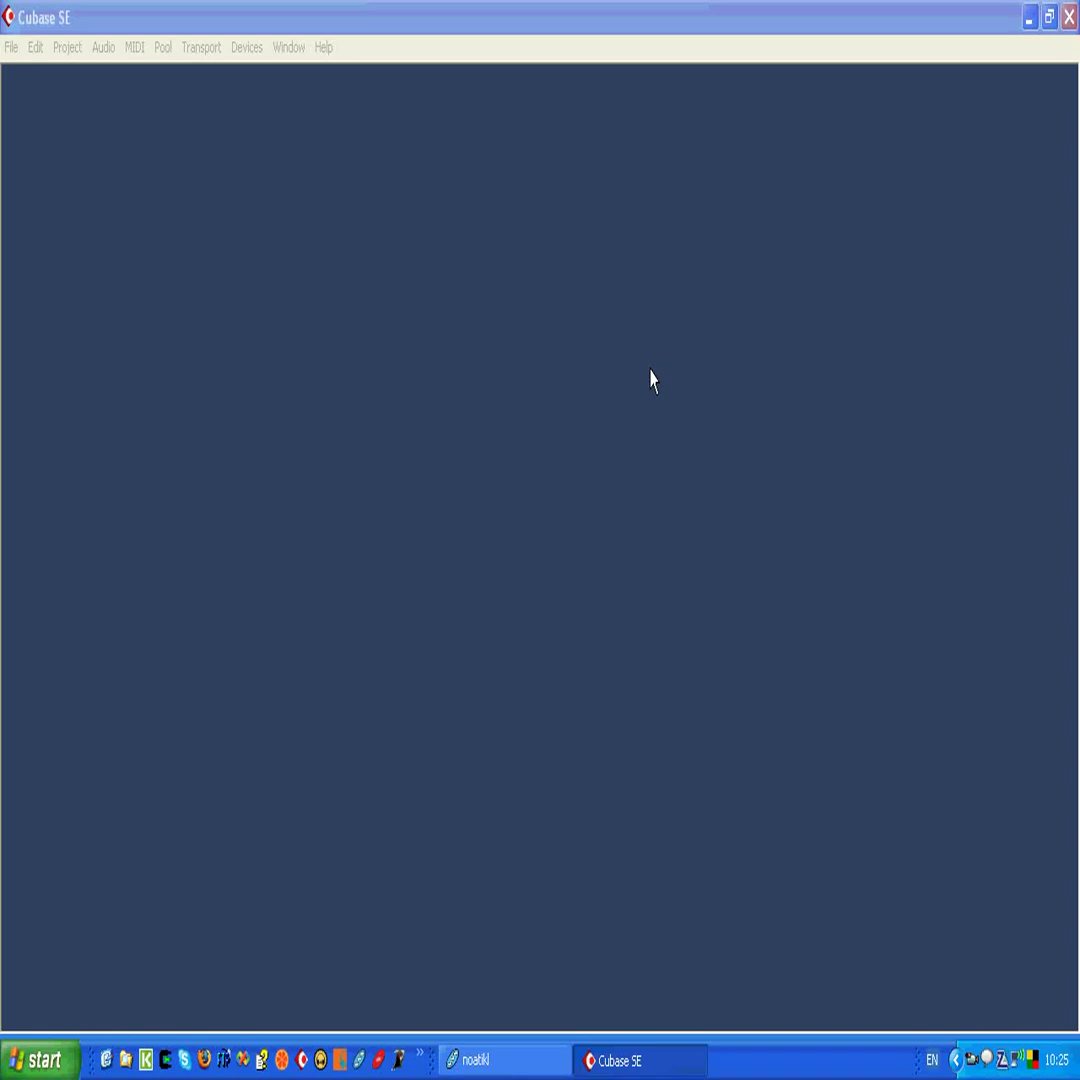
Create a new project from the 16 Track MIDI Sequencer template, saved in the CuBaseSEProjects folder.
click(10, 48)
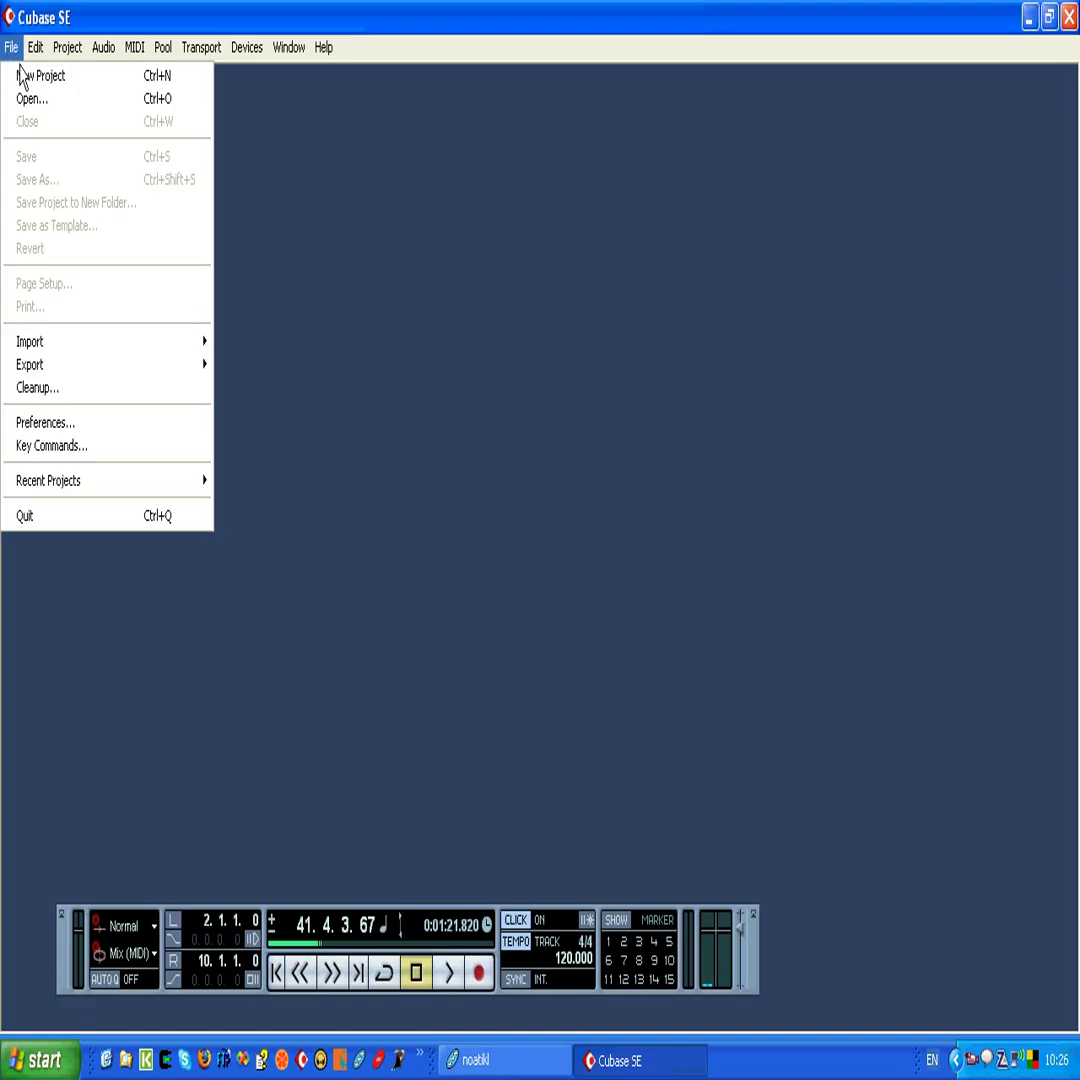
click(40, 76)
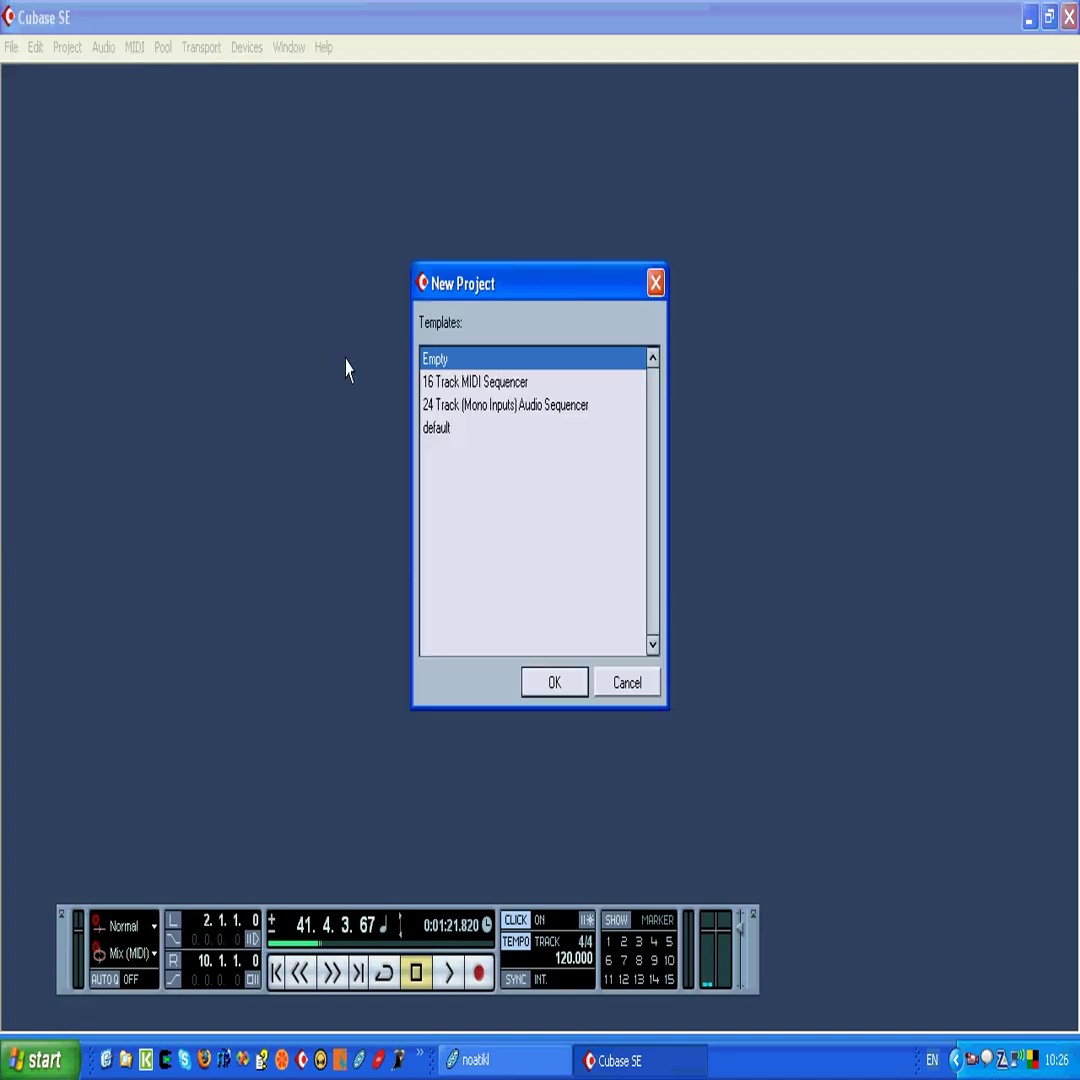
click(493, 384)
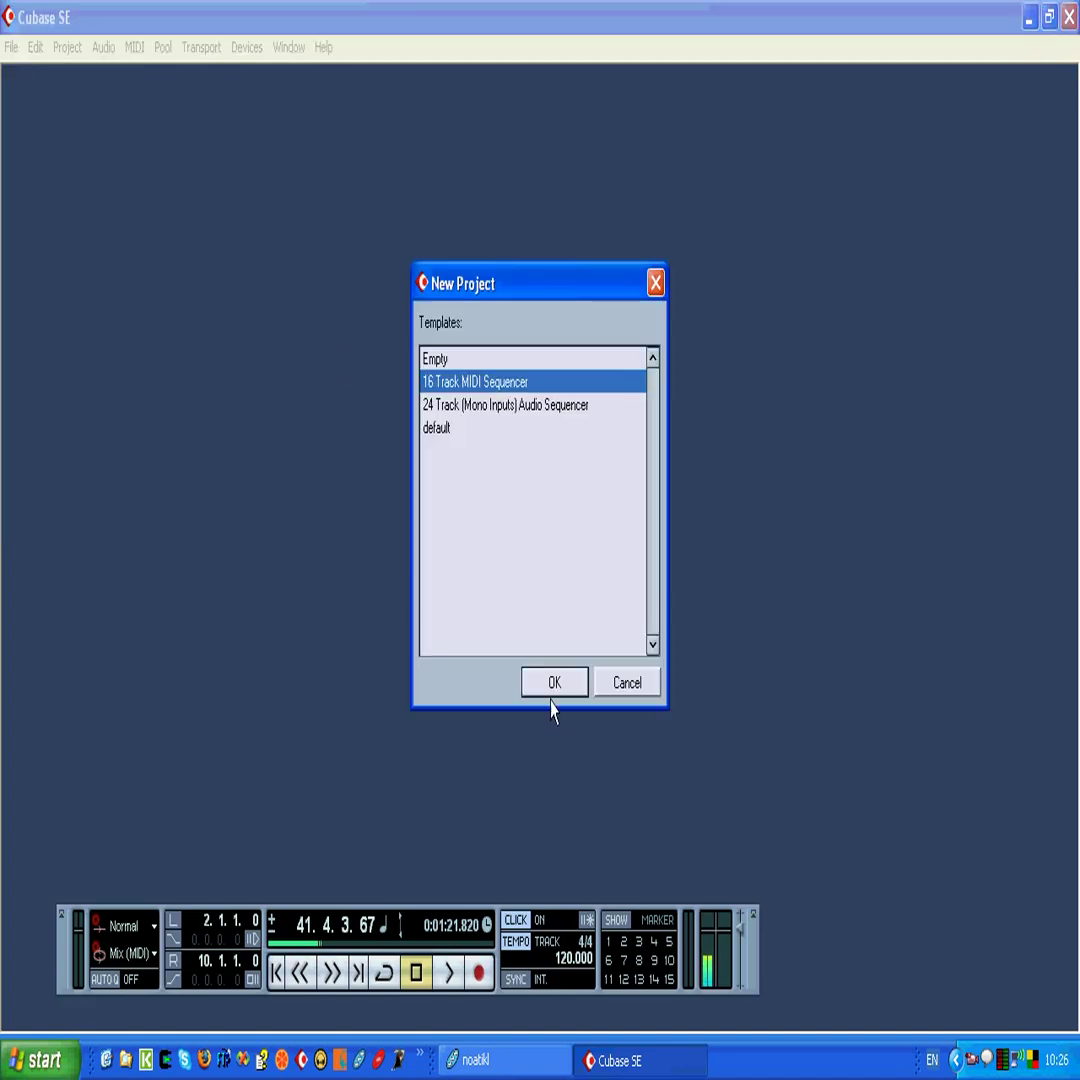
click(555, 684)
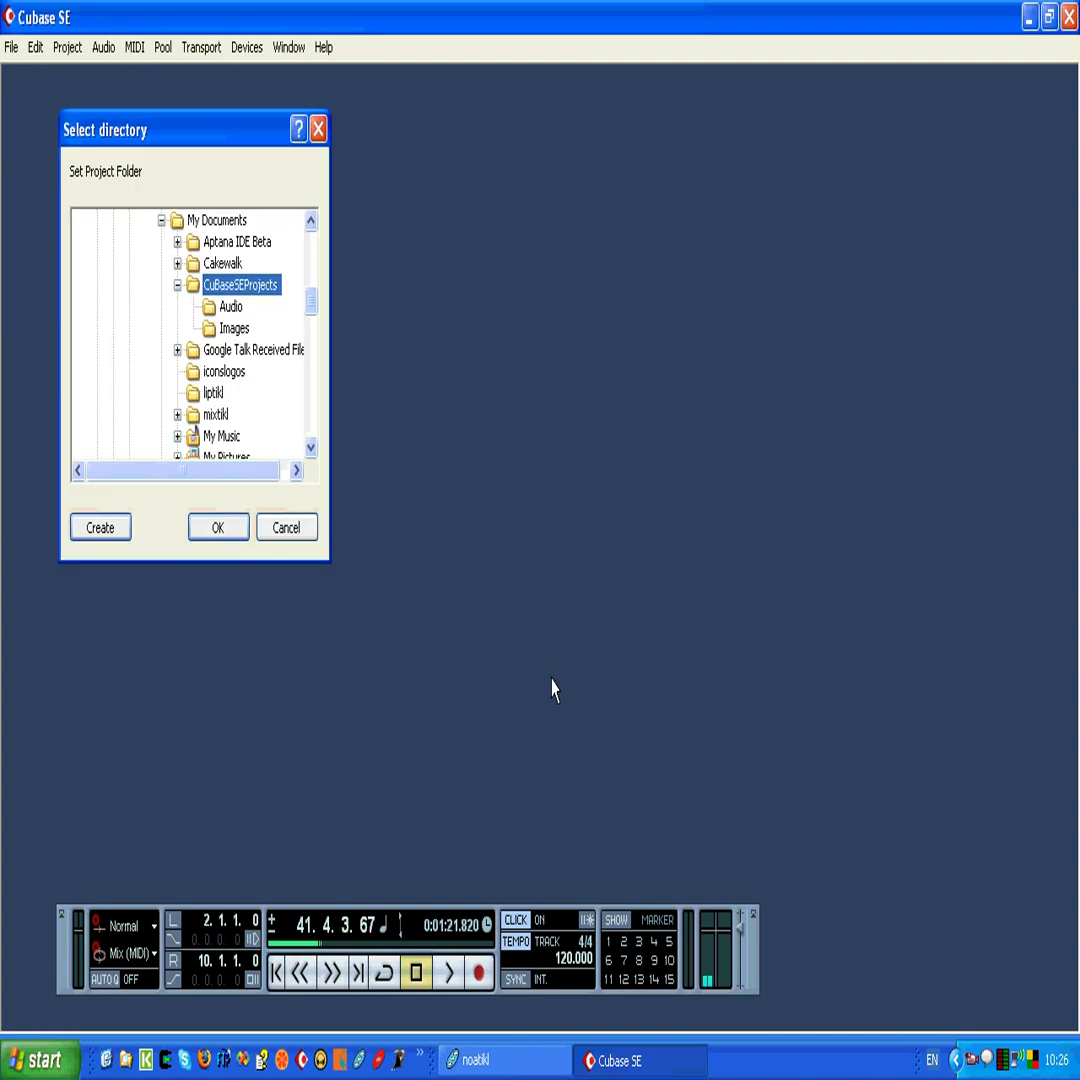
click(218, 528)
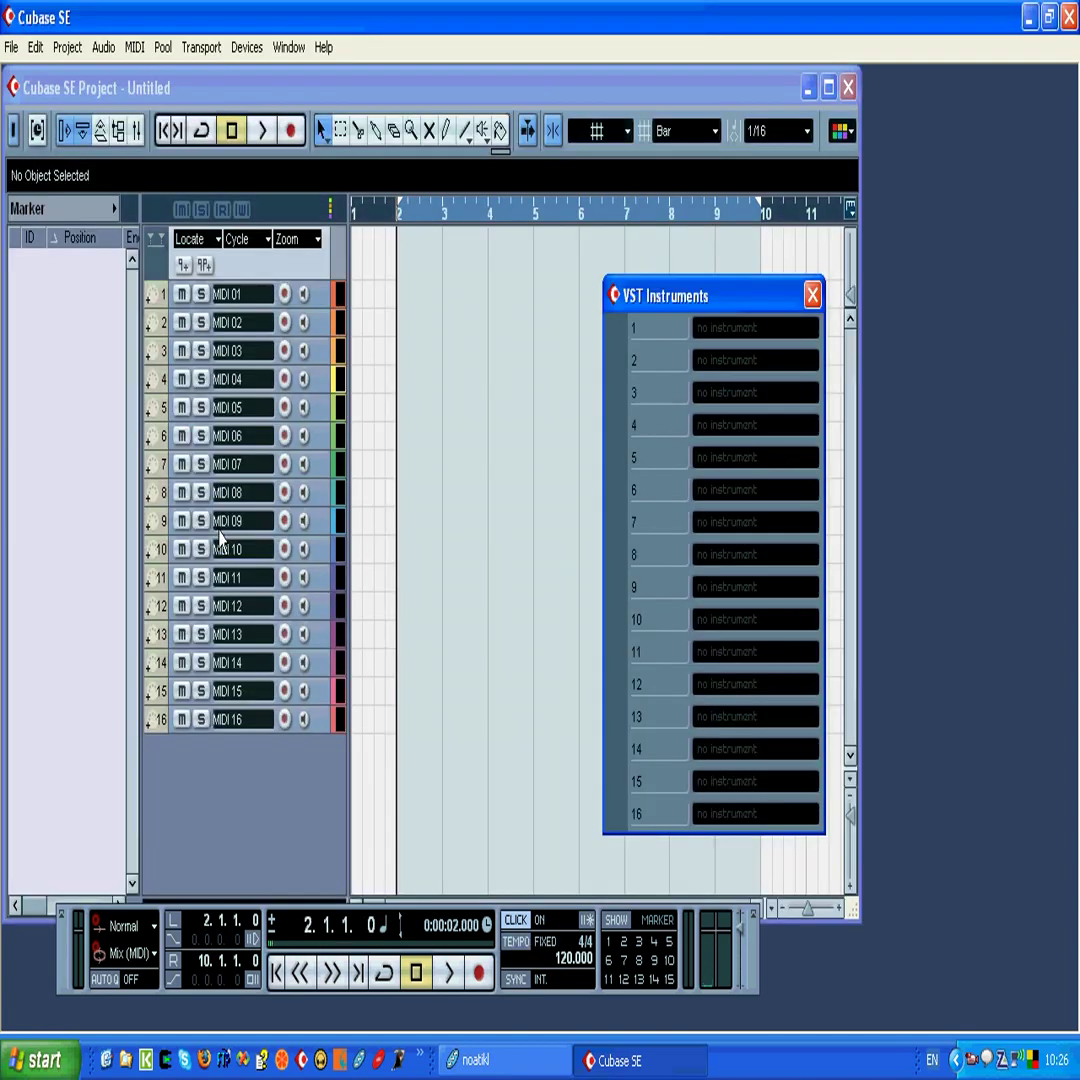
click(325, 300)
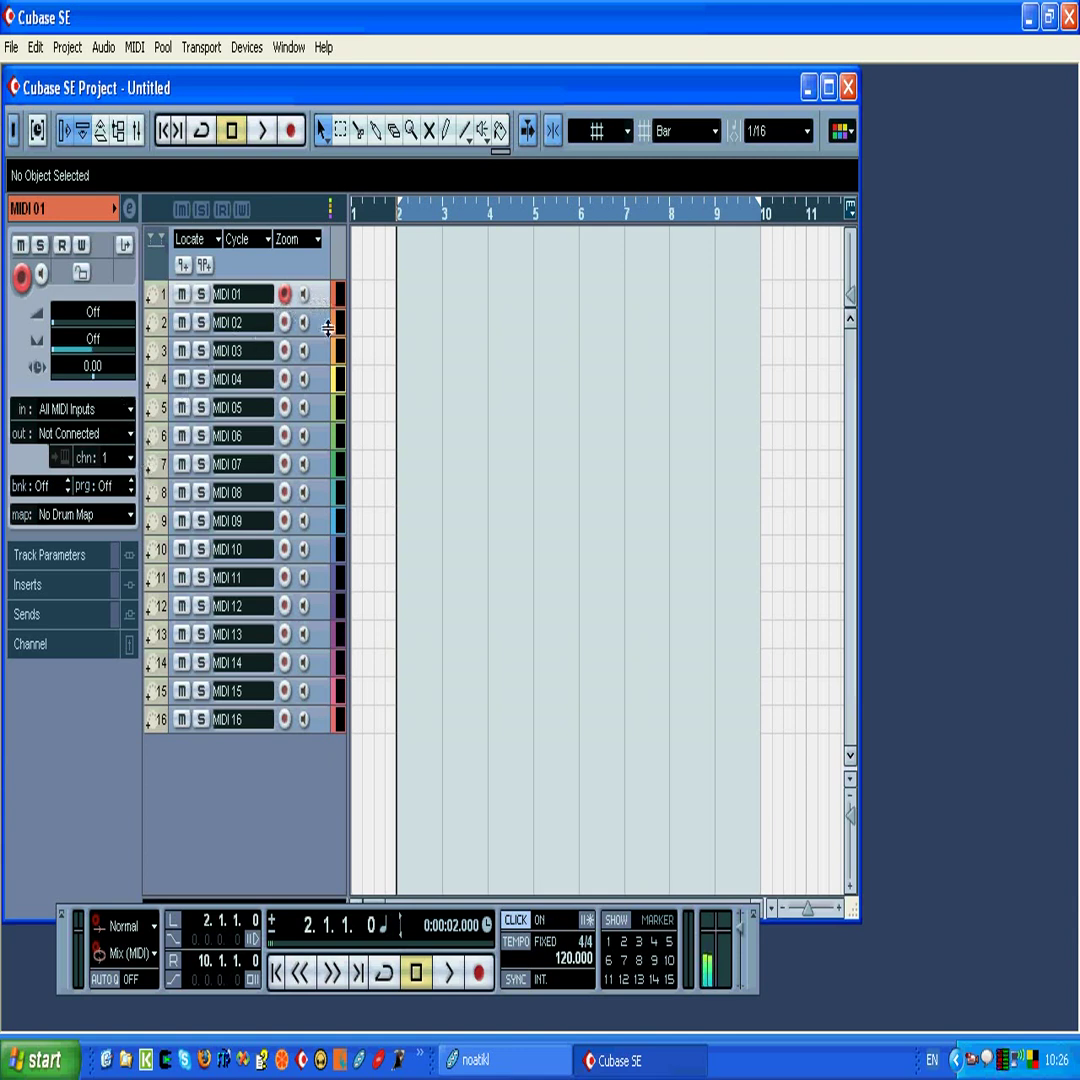
Change MIDI 01's input from all MIDI inputs to MIDI Yoke NT: 1.
click(129, 410)
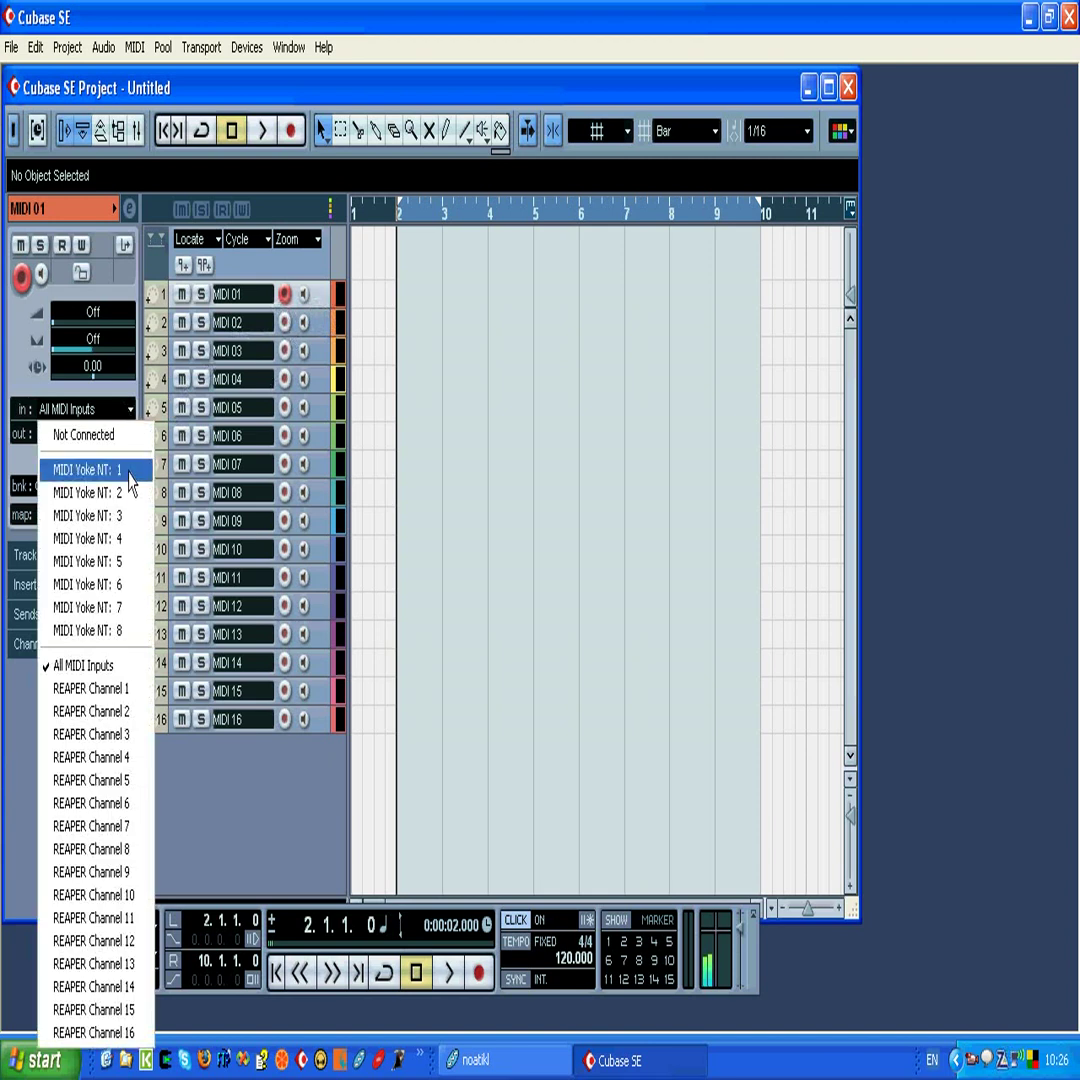
click(87, 470)
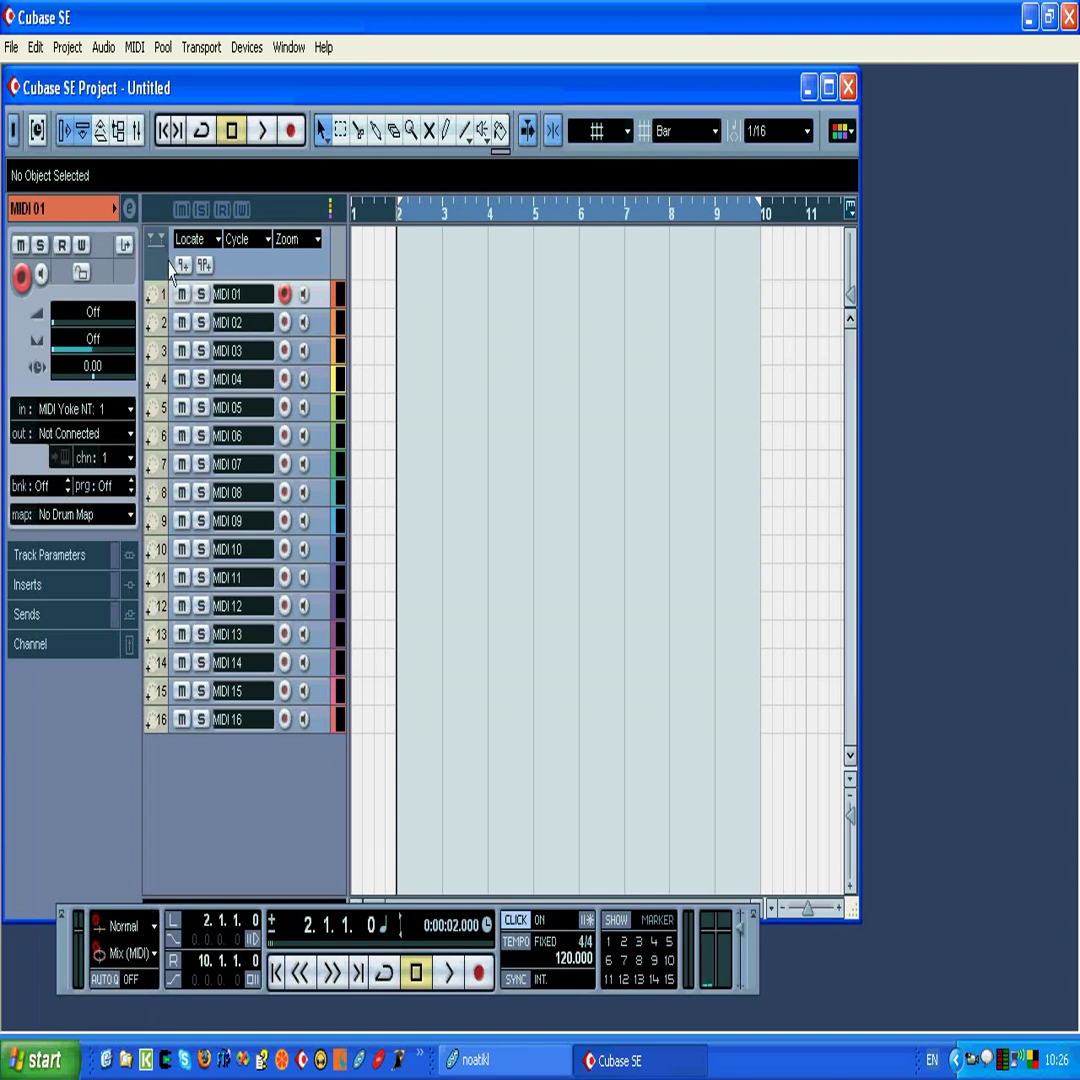
click(125, 246)
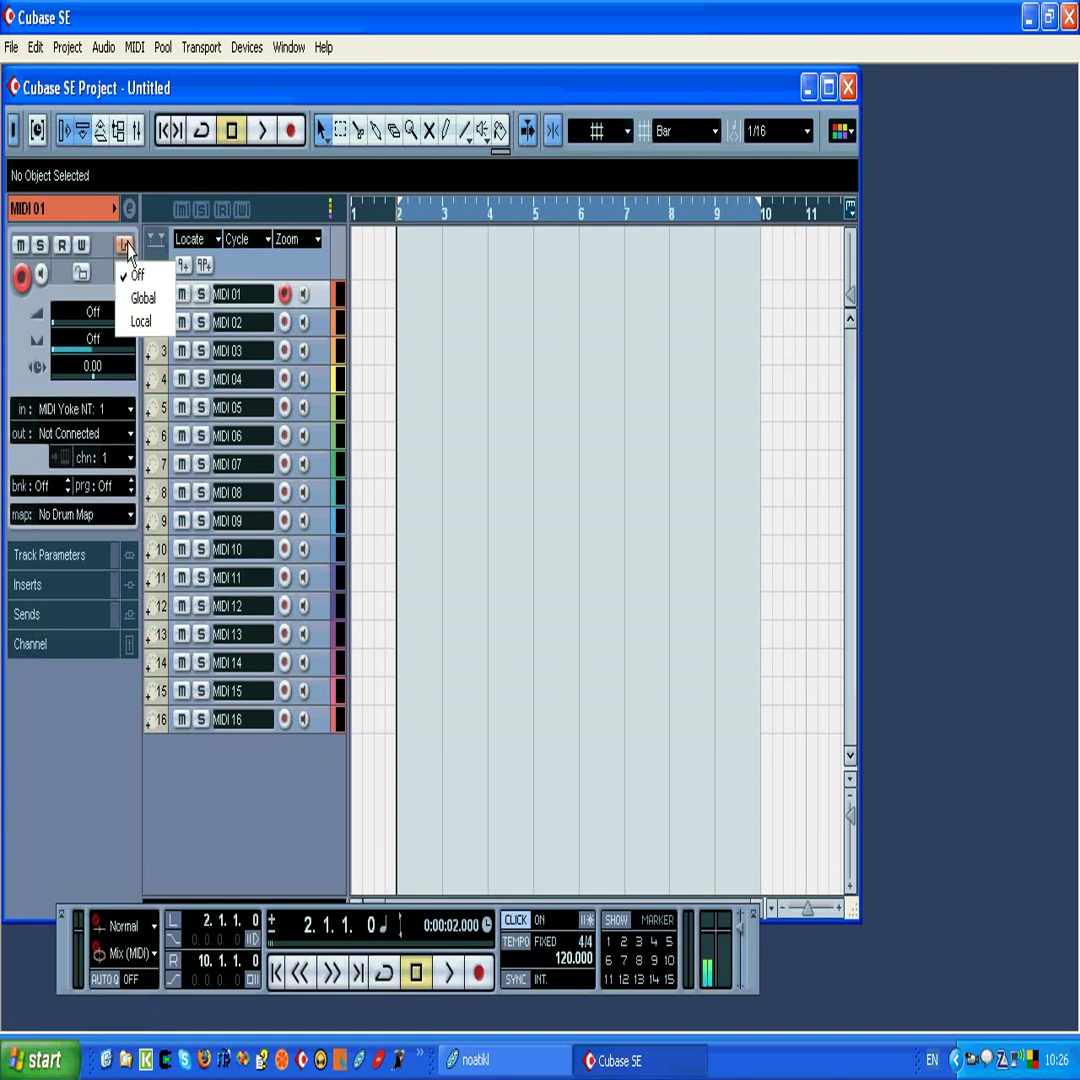
Give MIDI 01 a local input transformer with the Pass CH 01 preset and Module 1 active.
click(141, 322)
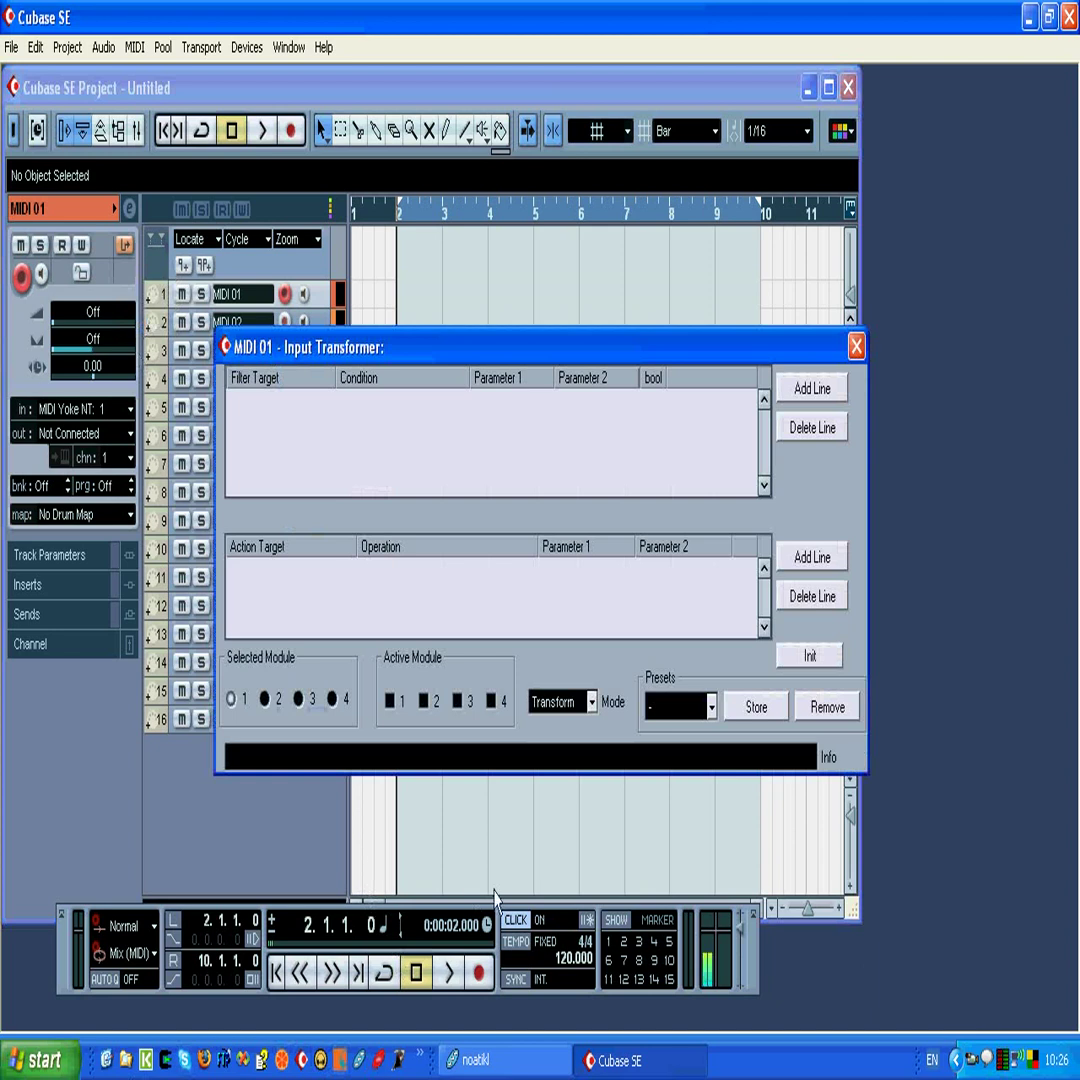
click(711, 709)
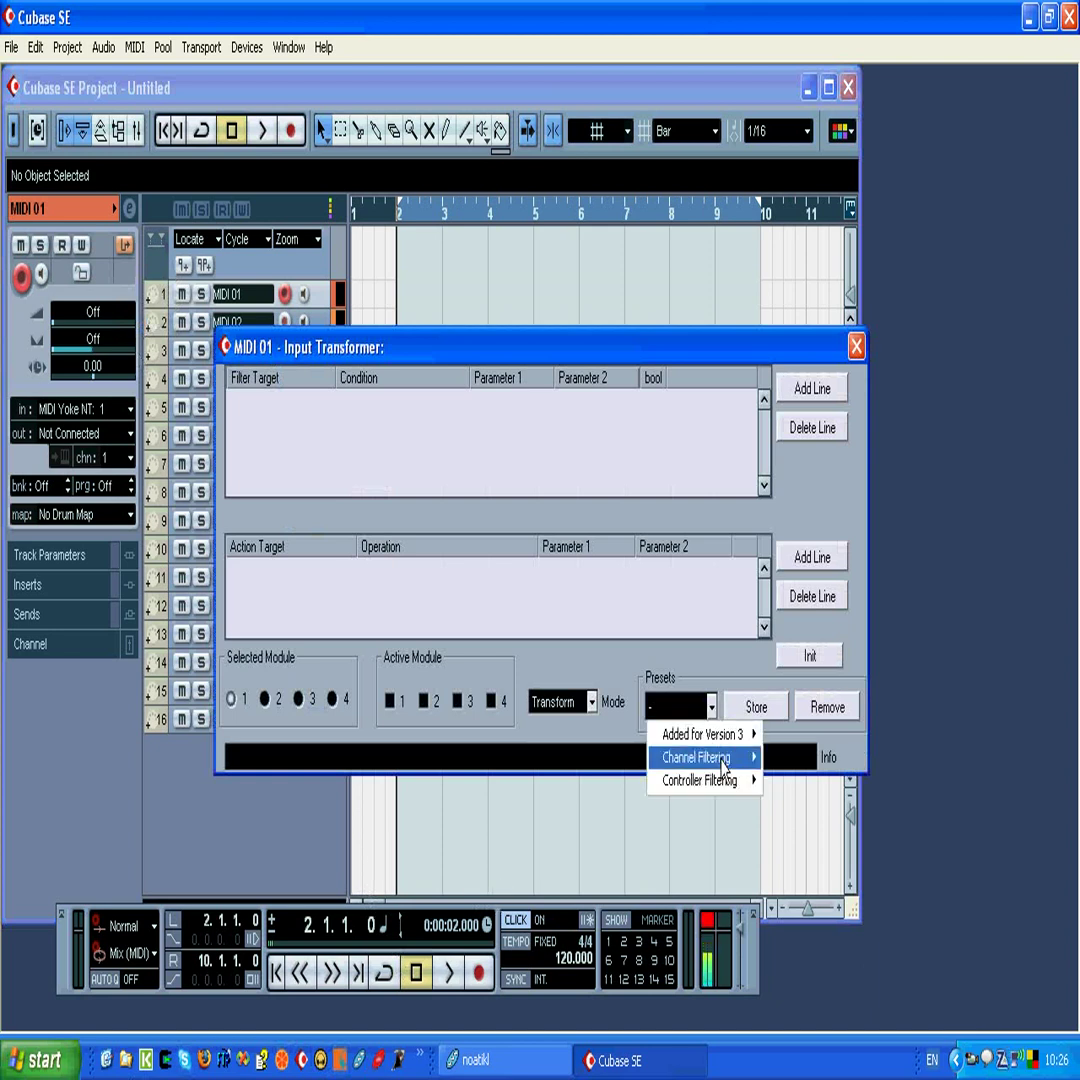
mouse_move(724, 768)
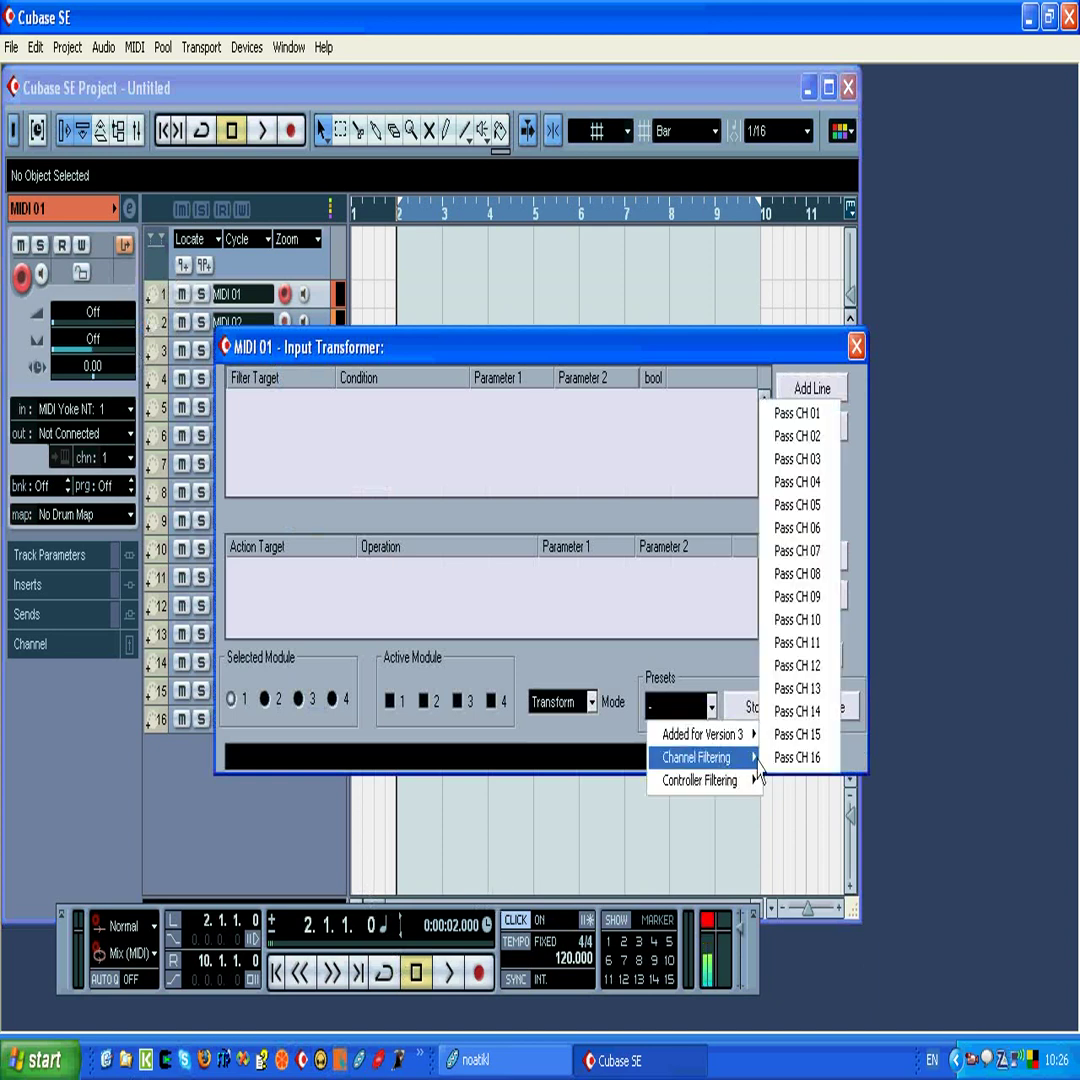
click(797, 413)
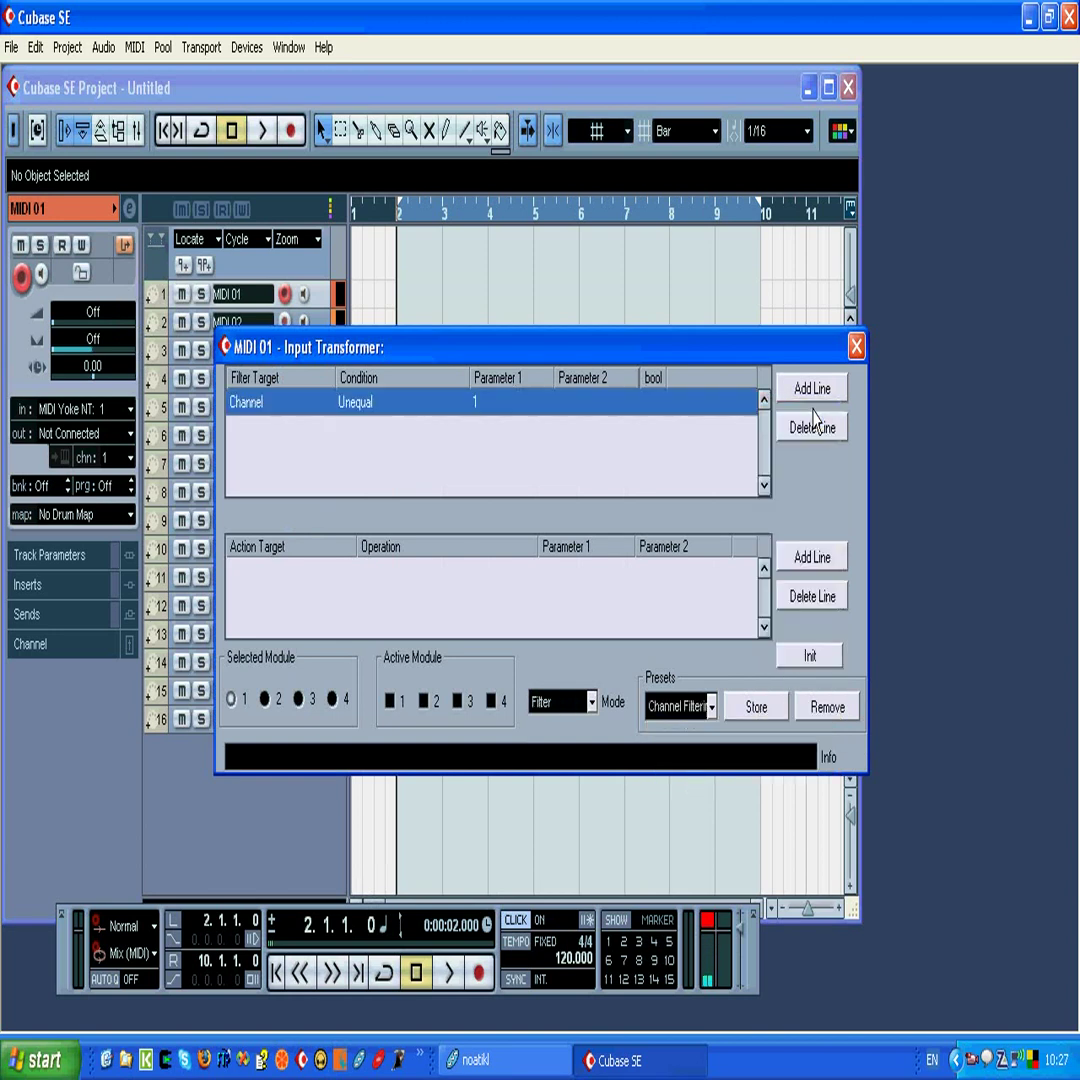
click(392, 704)
click(856, 347)
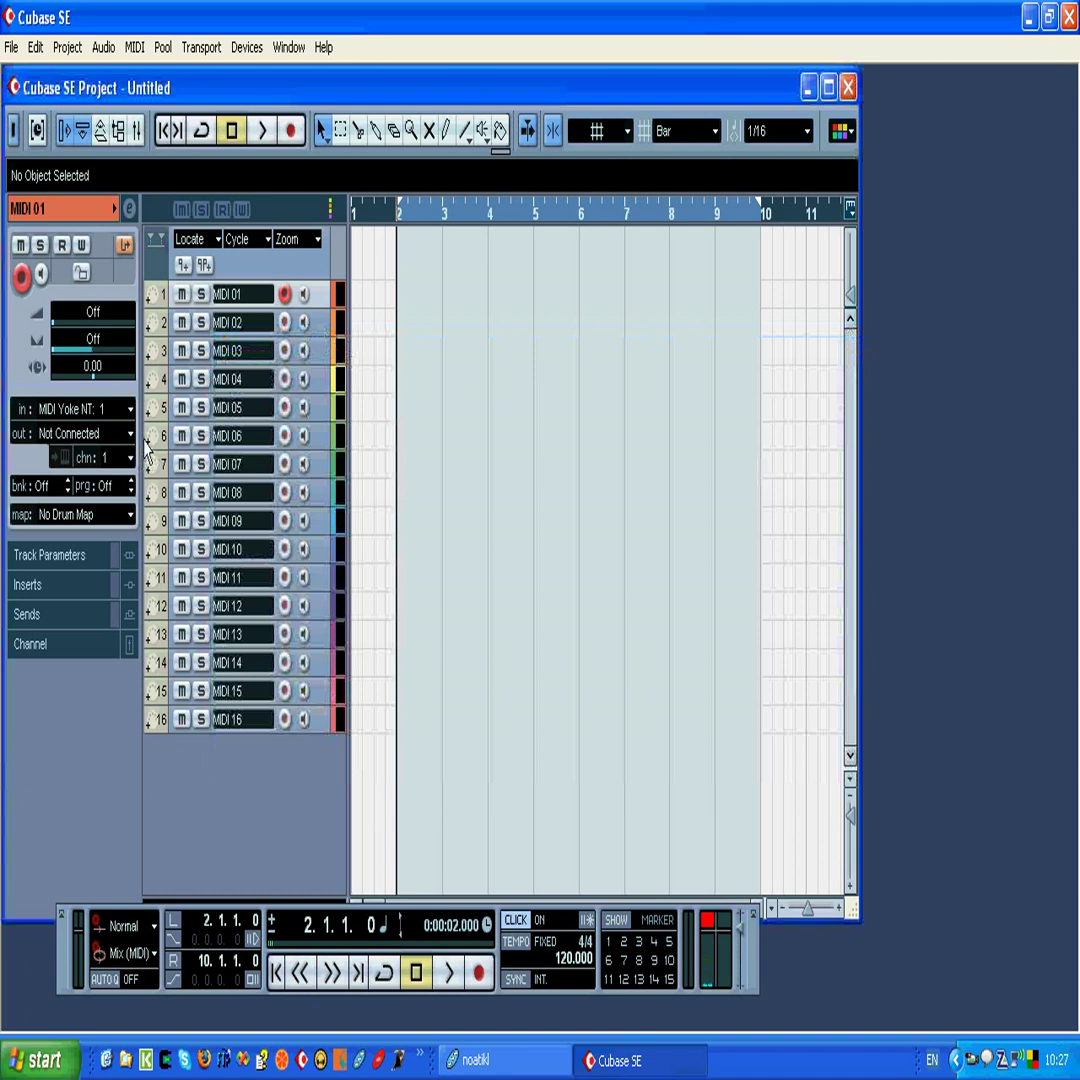
Route MIDI 01's output to the Microsoft GS Wavetable SW Synth.
click(110, 433)
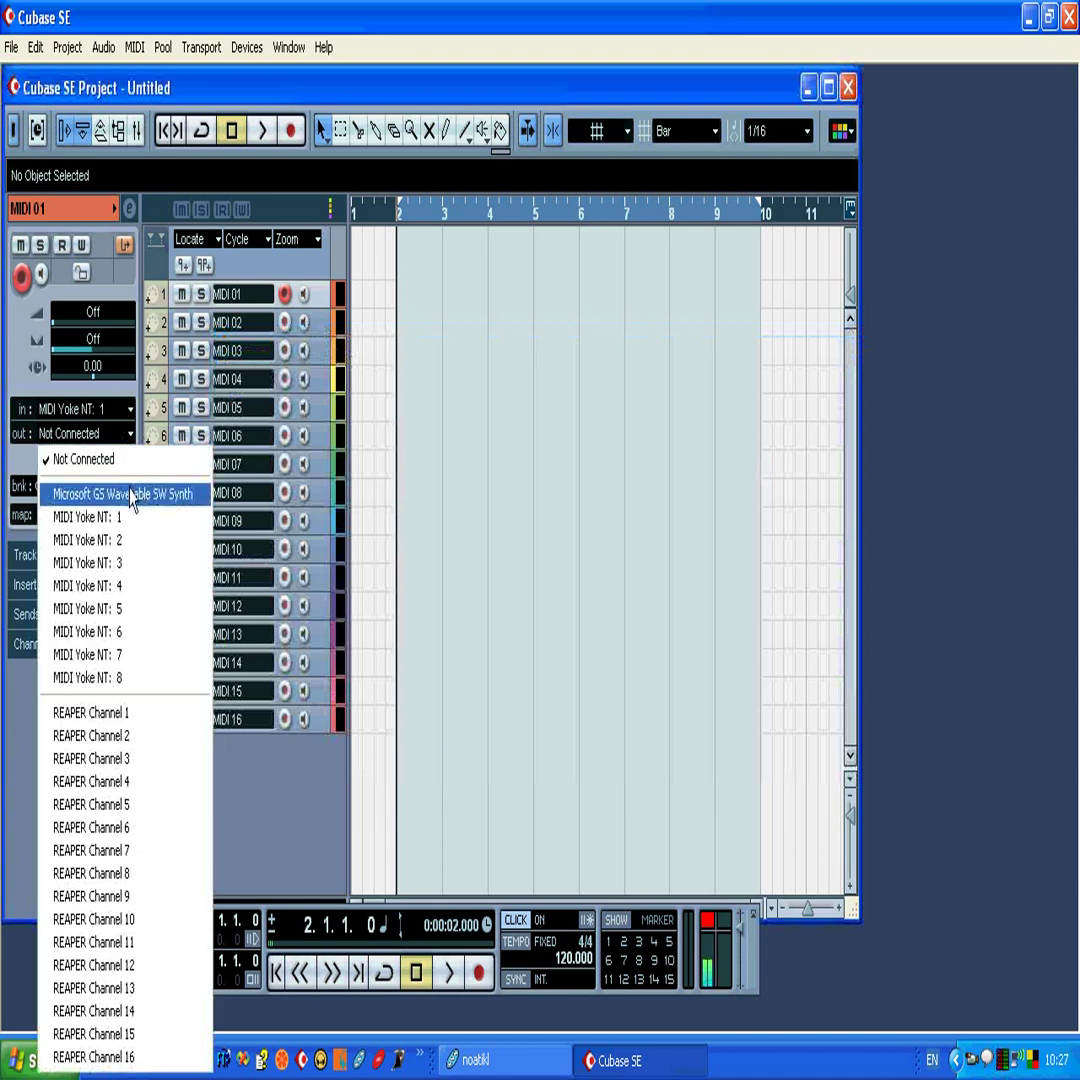
click(130, 496)
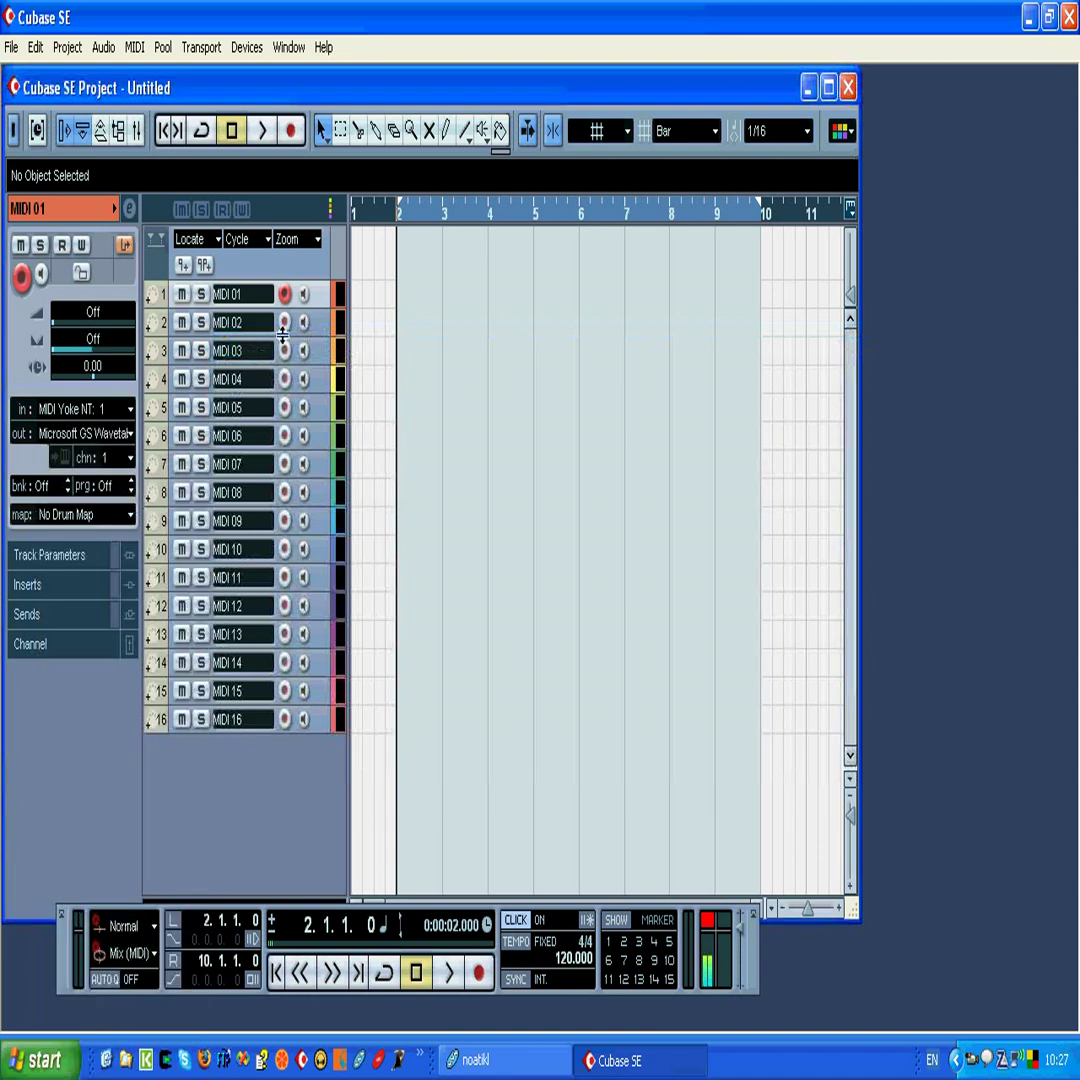
click(322, 330)
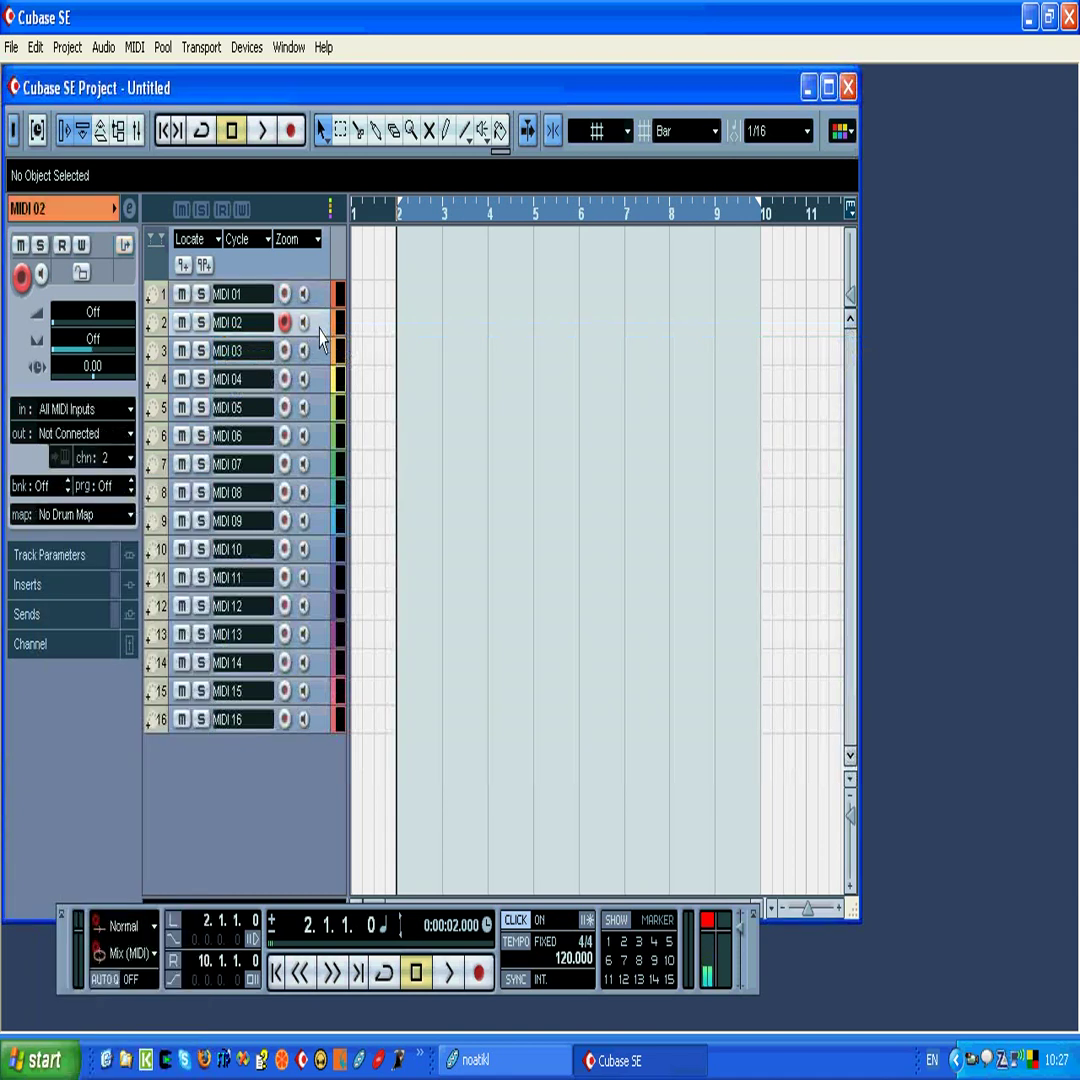
Give MIDI 02 a local input transformer using the Pass CH 02 channel filter preset.
click(125, 250)
click(136, 319)
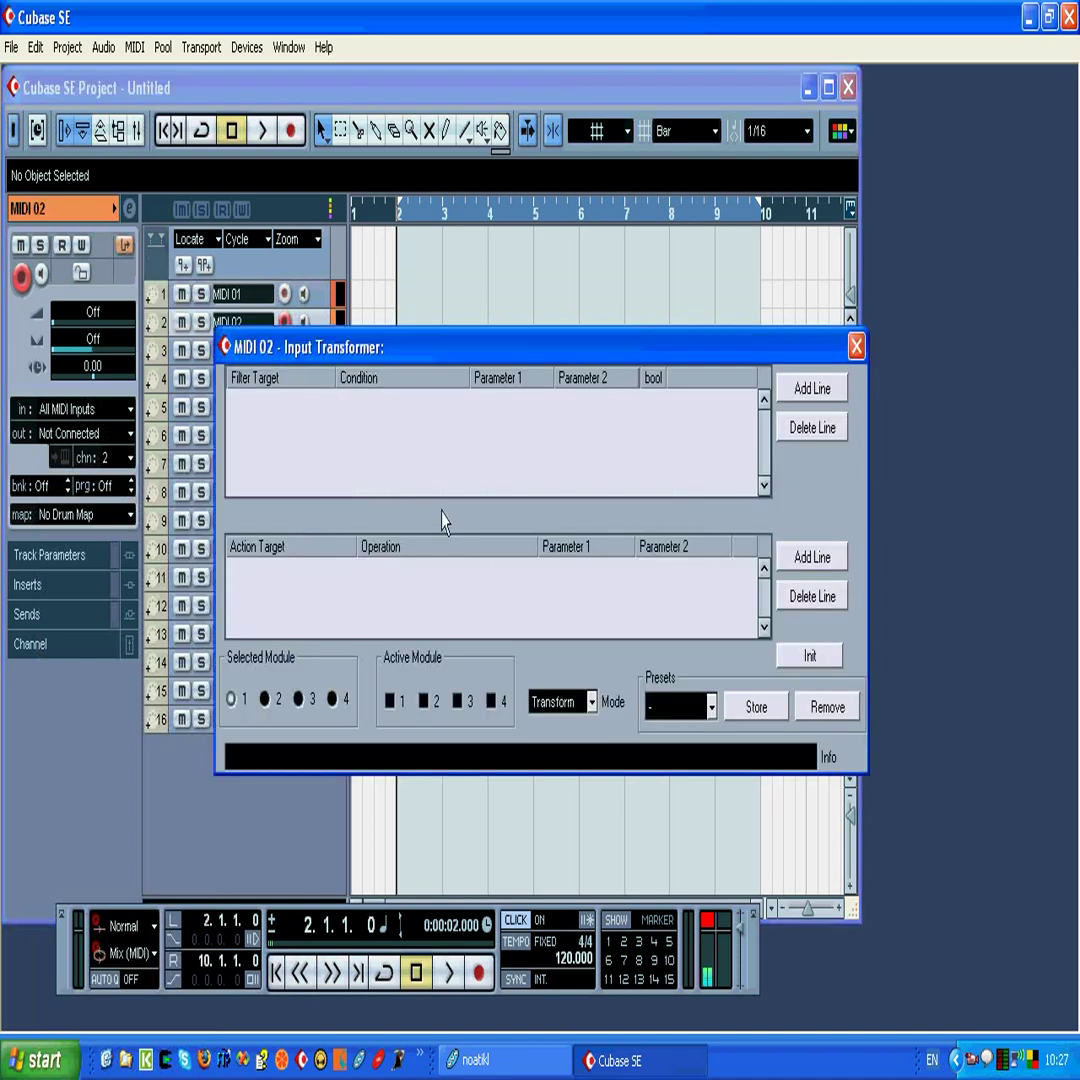
click(711, 708)
mouse_move(755, 758)
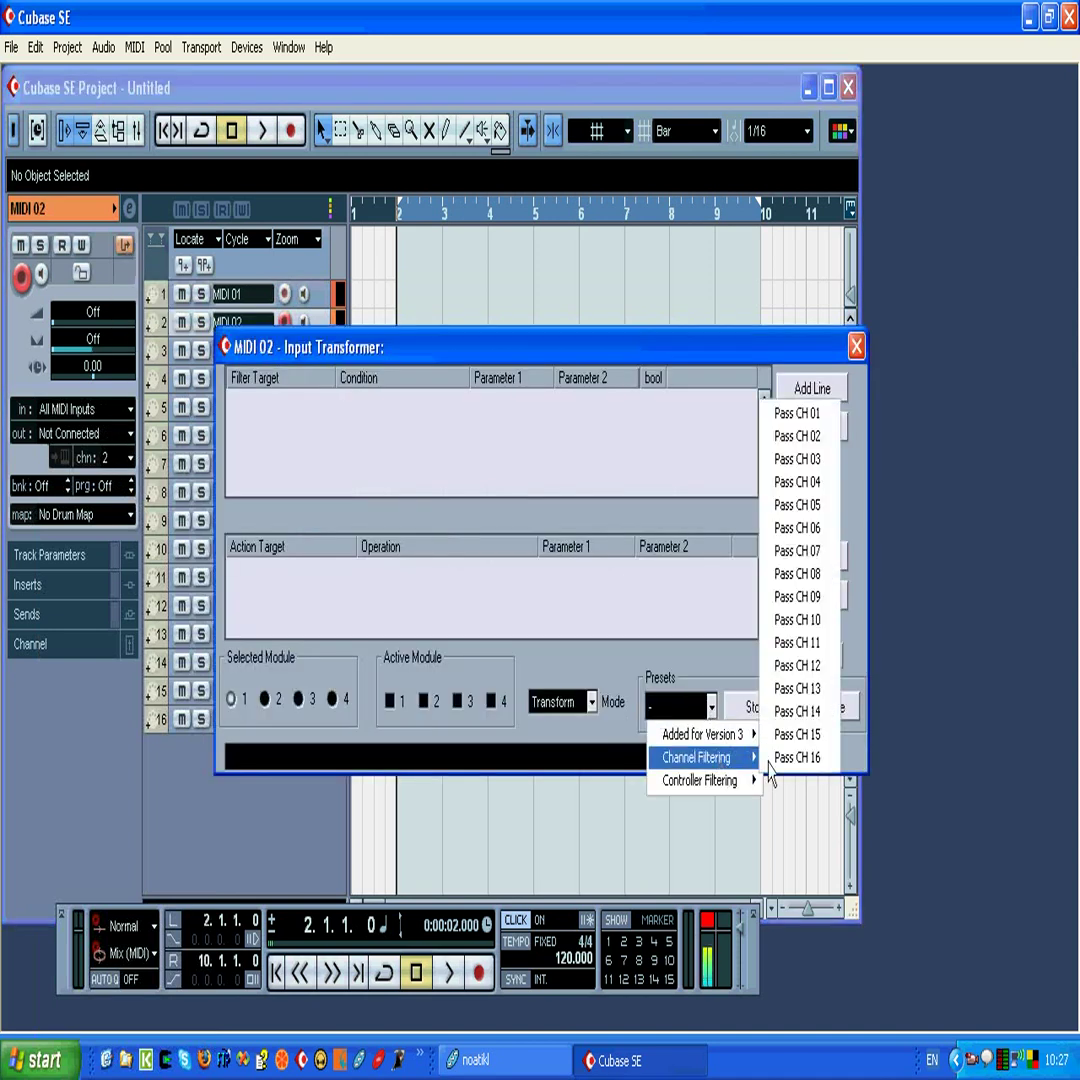
click(797, 437)
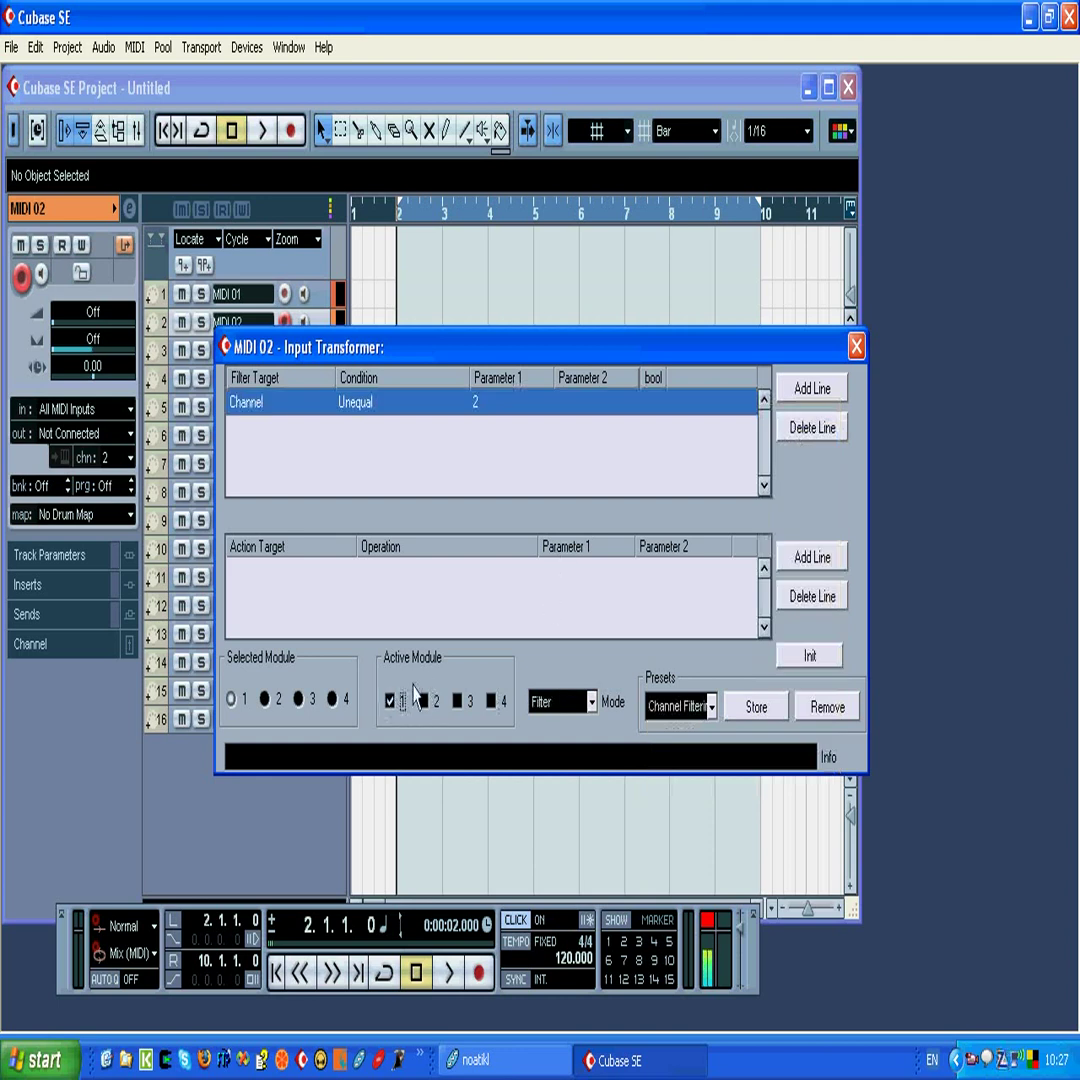
click(857, 347)
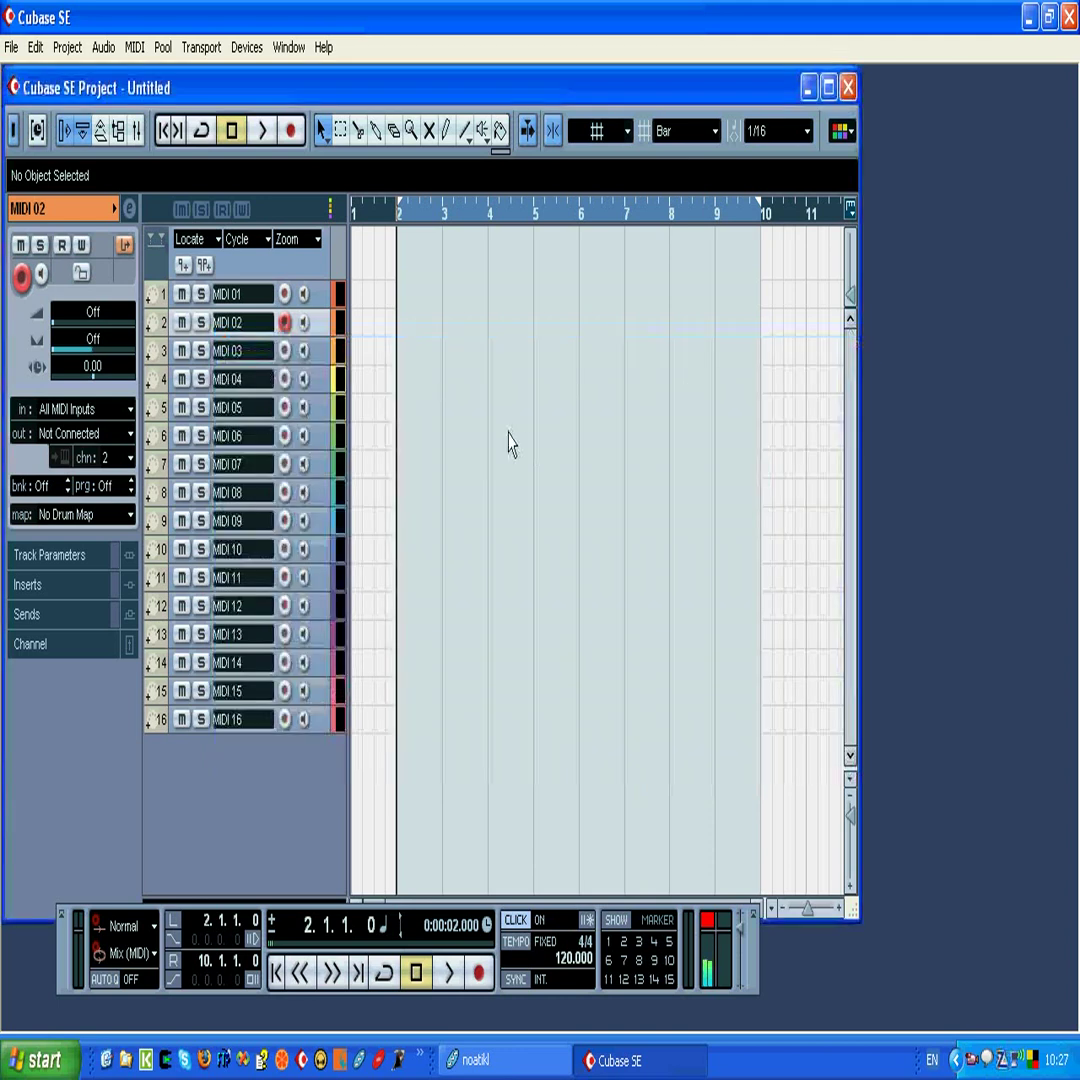
Set MIDI 02's output to Microsoft GS Wavetable SW Synth and its input to MIDI Yoke NT: 1.
click(112, 436)
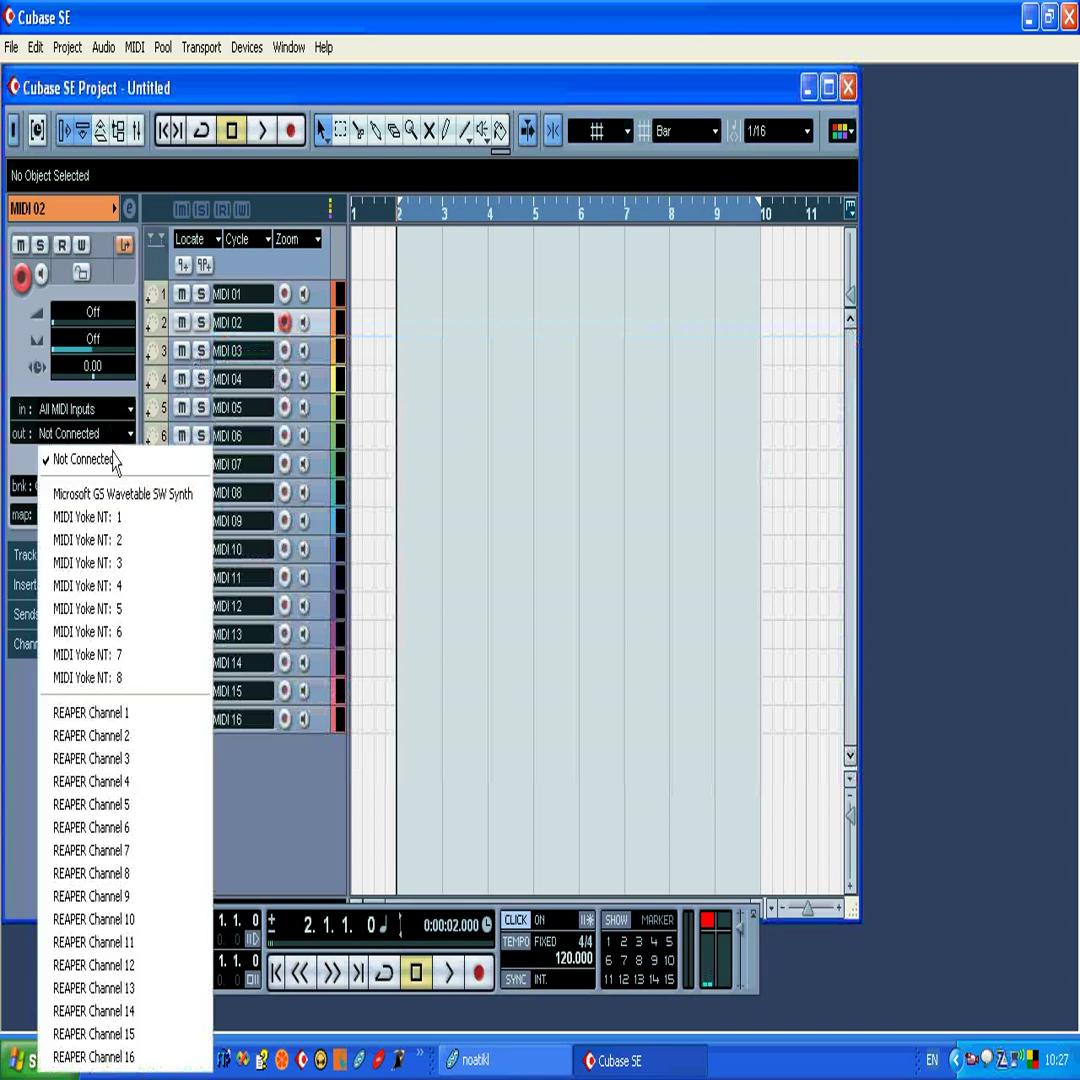
click(118, 494)
click(115, 410)
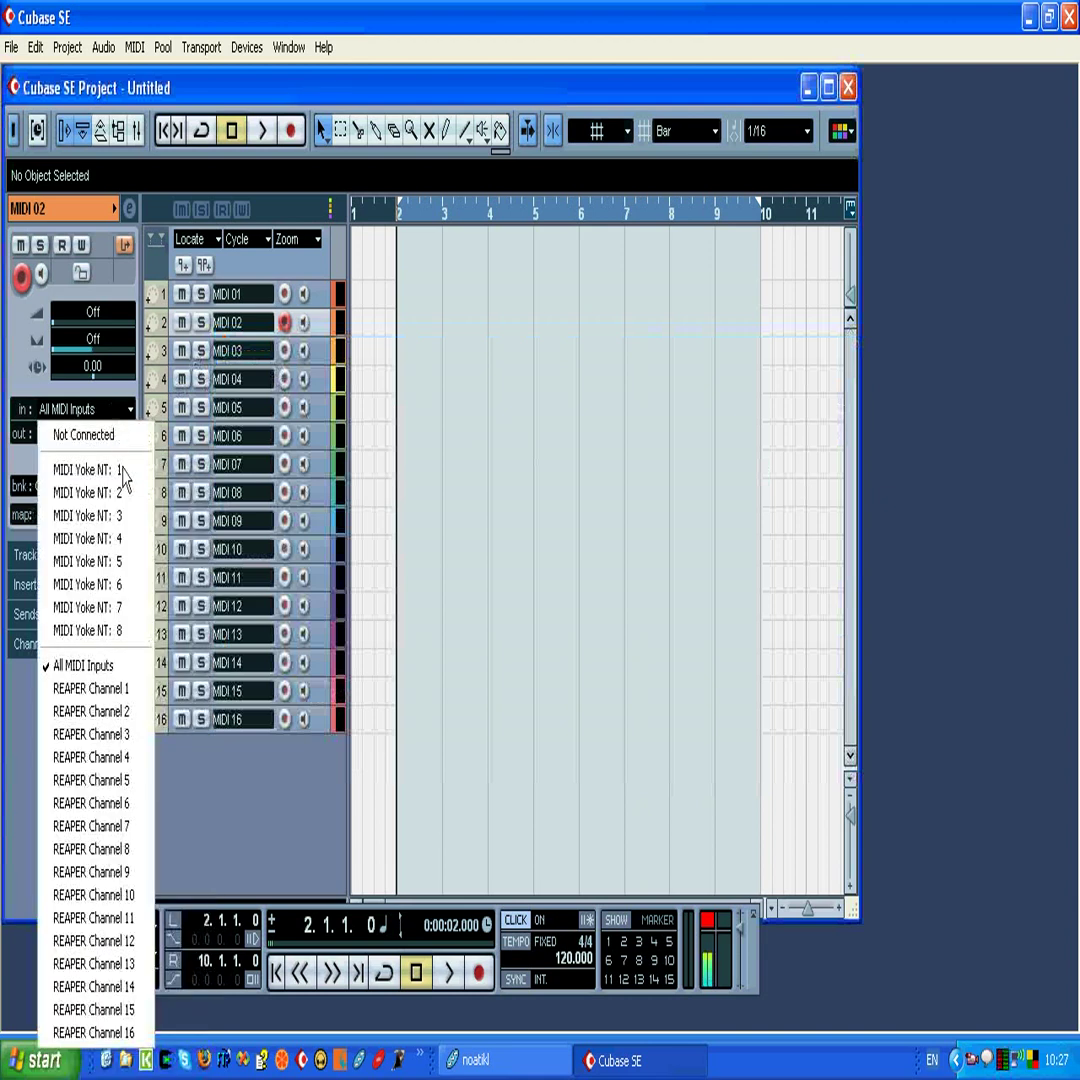
click(122, 470)
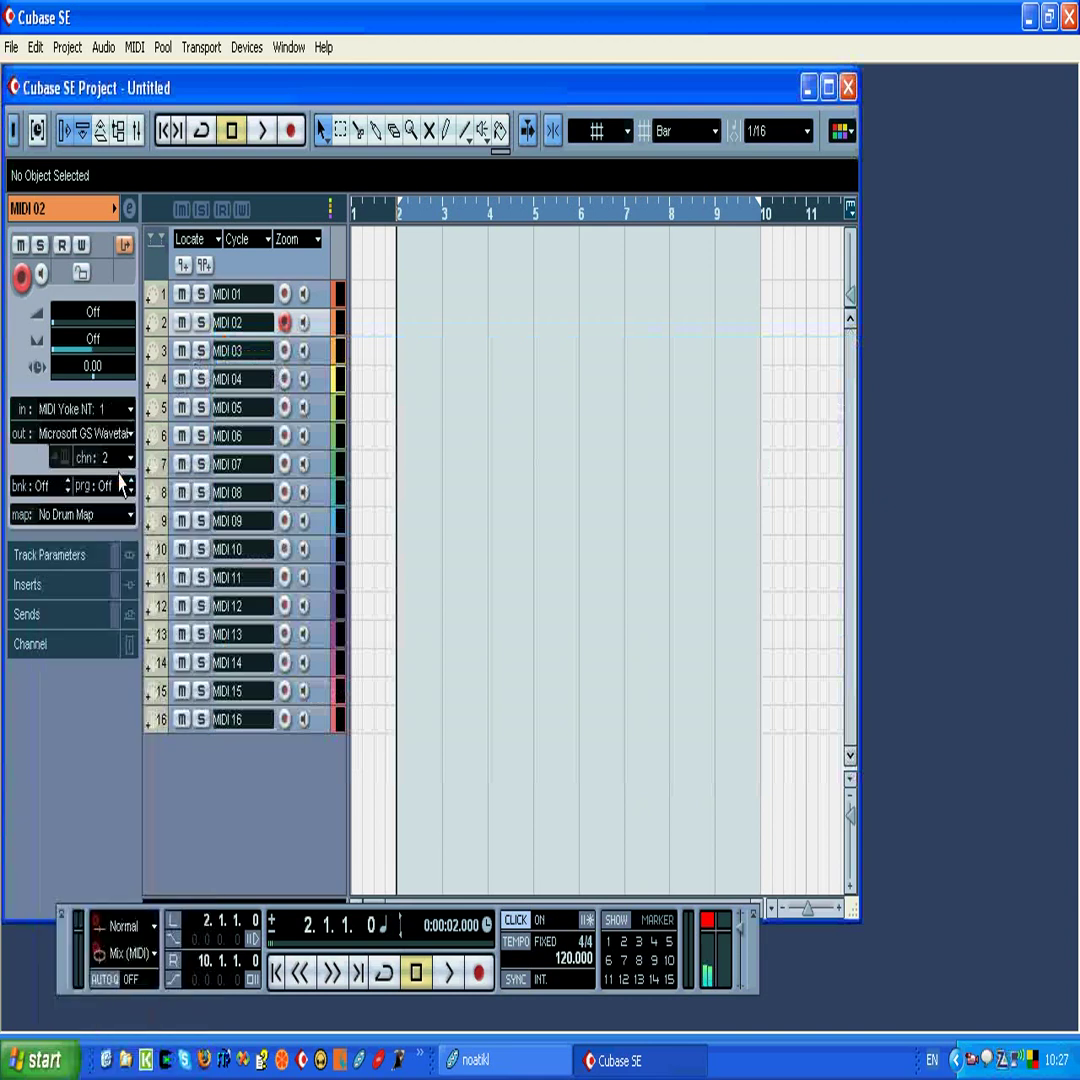
Set MIDI 03's input to MIDI Yoke NT: 1 and output to Microsoft GS Wavetable SW Synth.
click(320, 357)
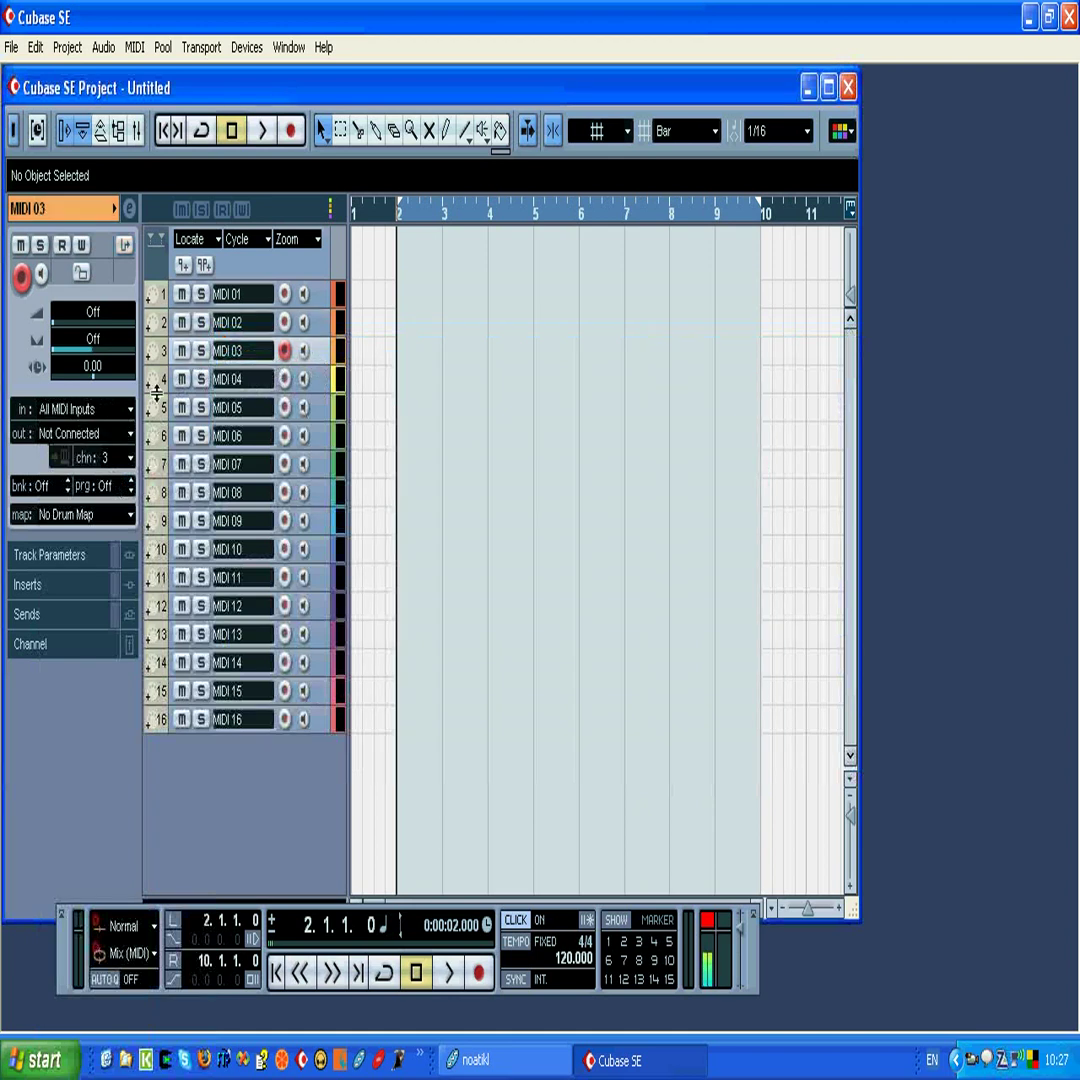
click(93, 411)
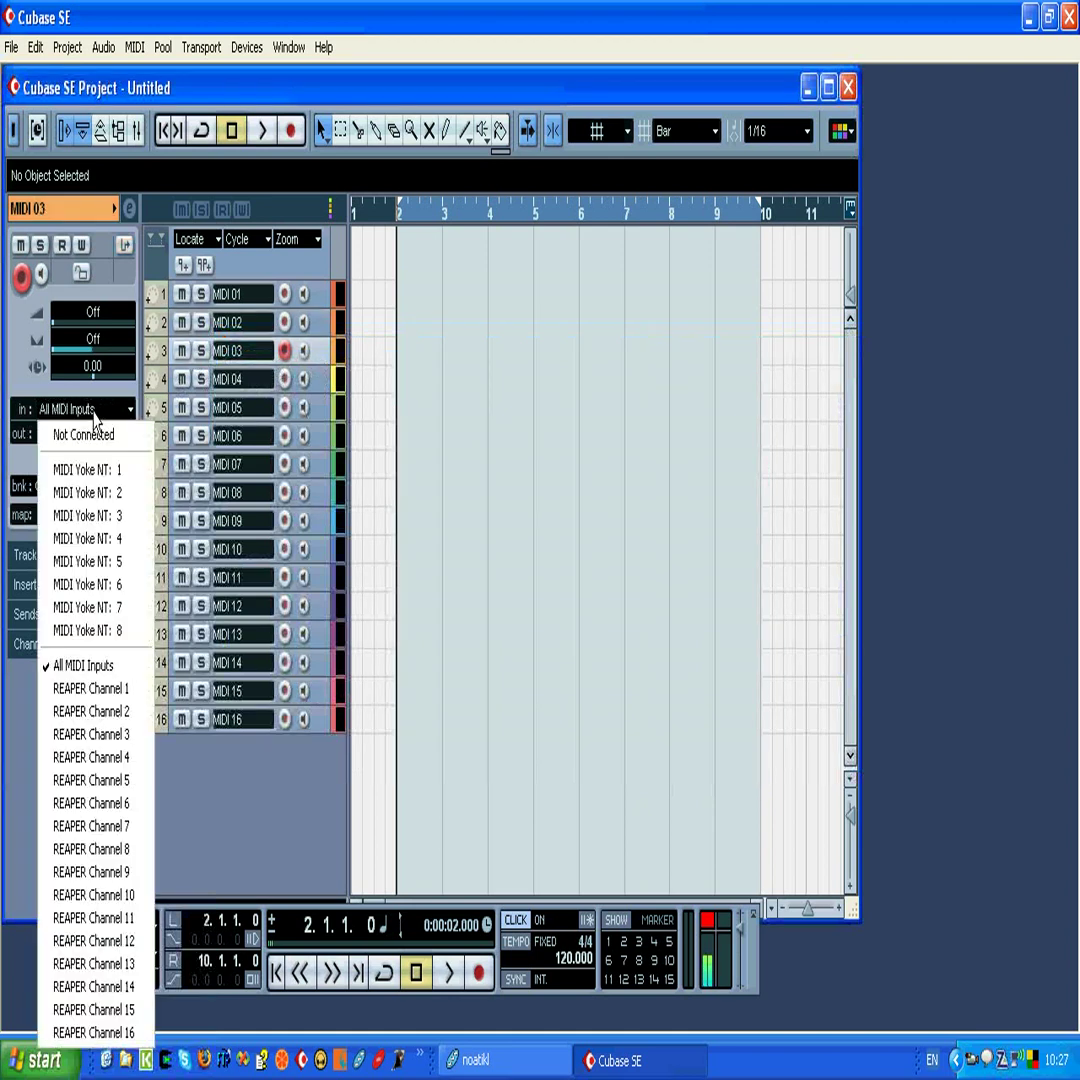
click(92, 469)
click(97, 434)
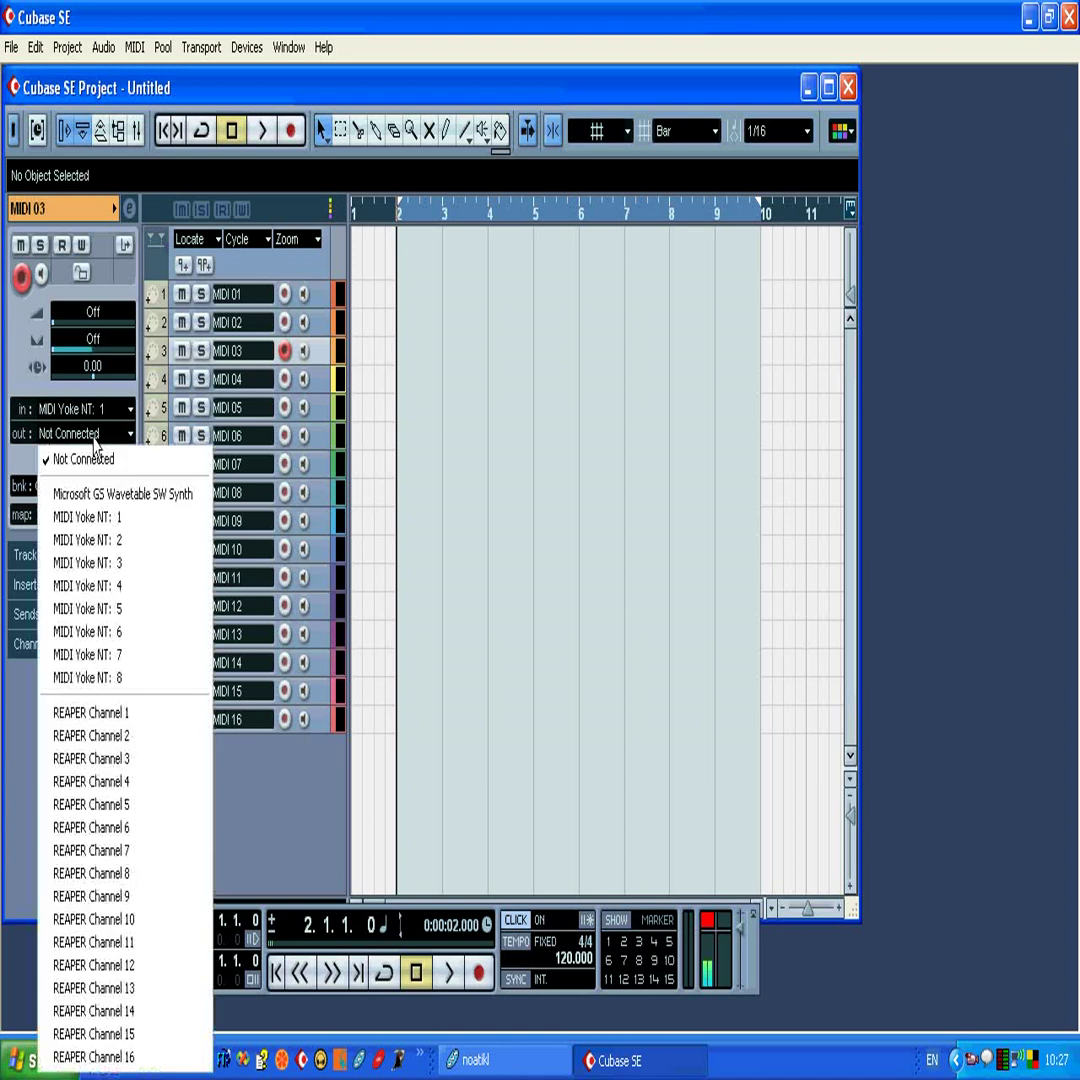
click(108, 494)
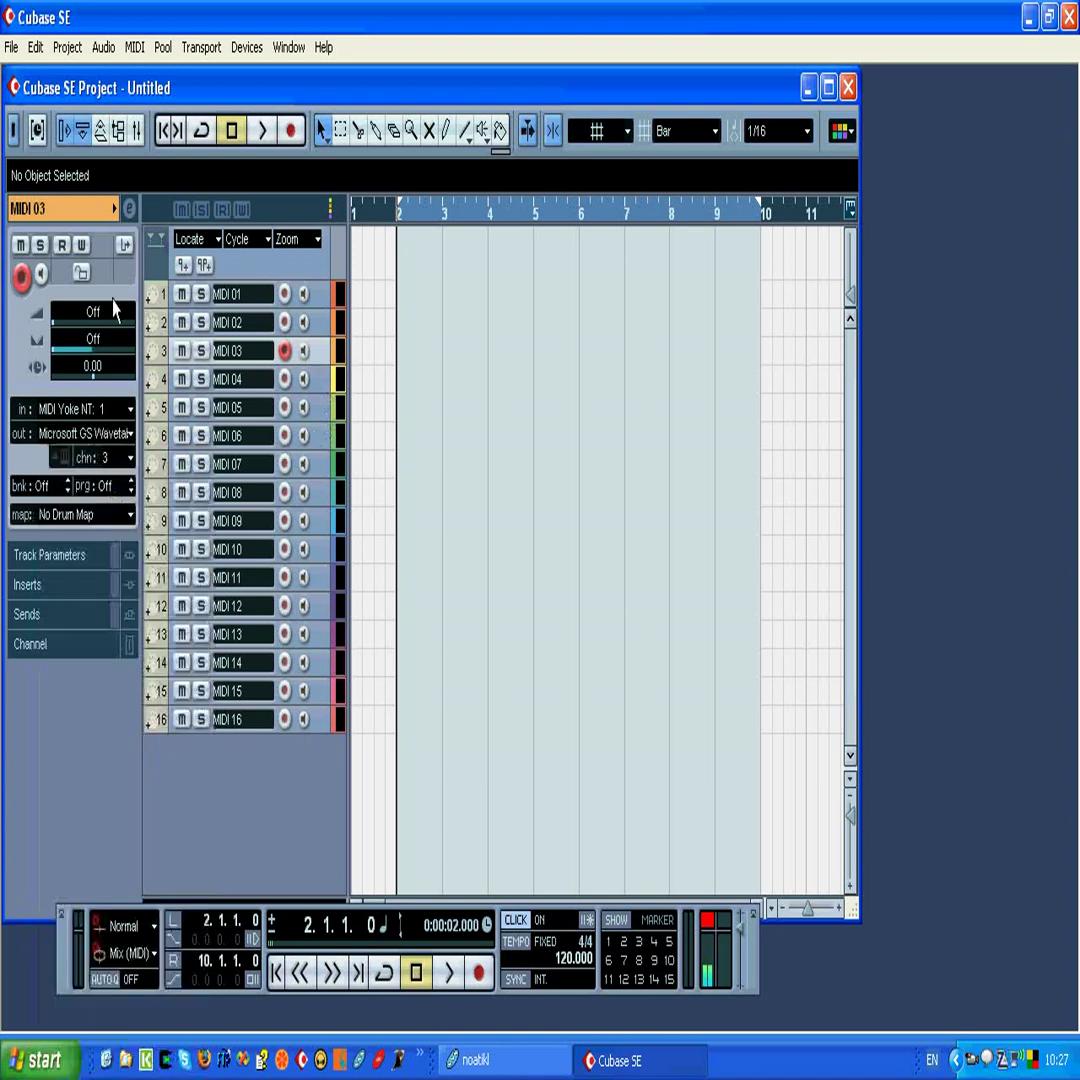
Give MIDI 03 a local input transformer using the Pass CH 03 channel filter preset.
click(124, 245)
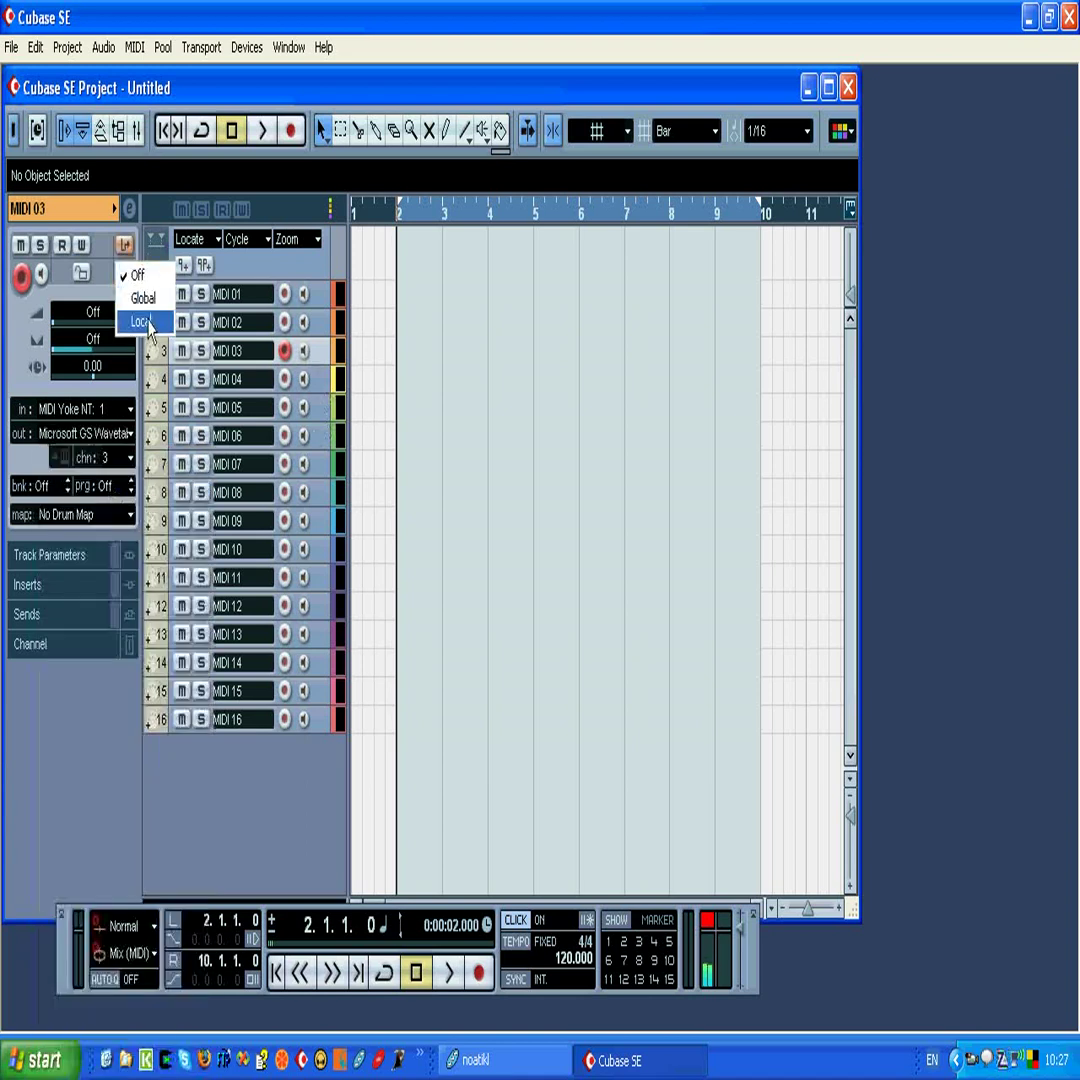
click(134, 318)
click(705, 708)
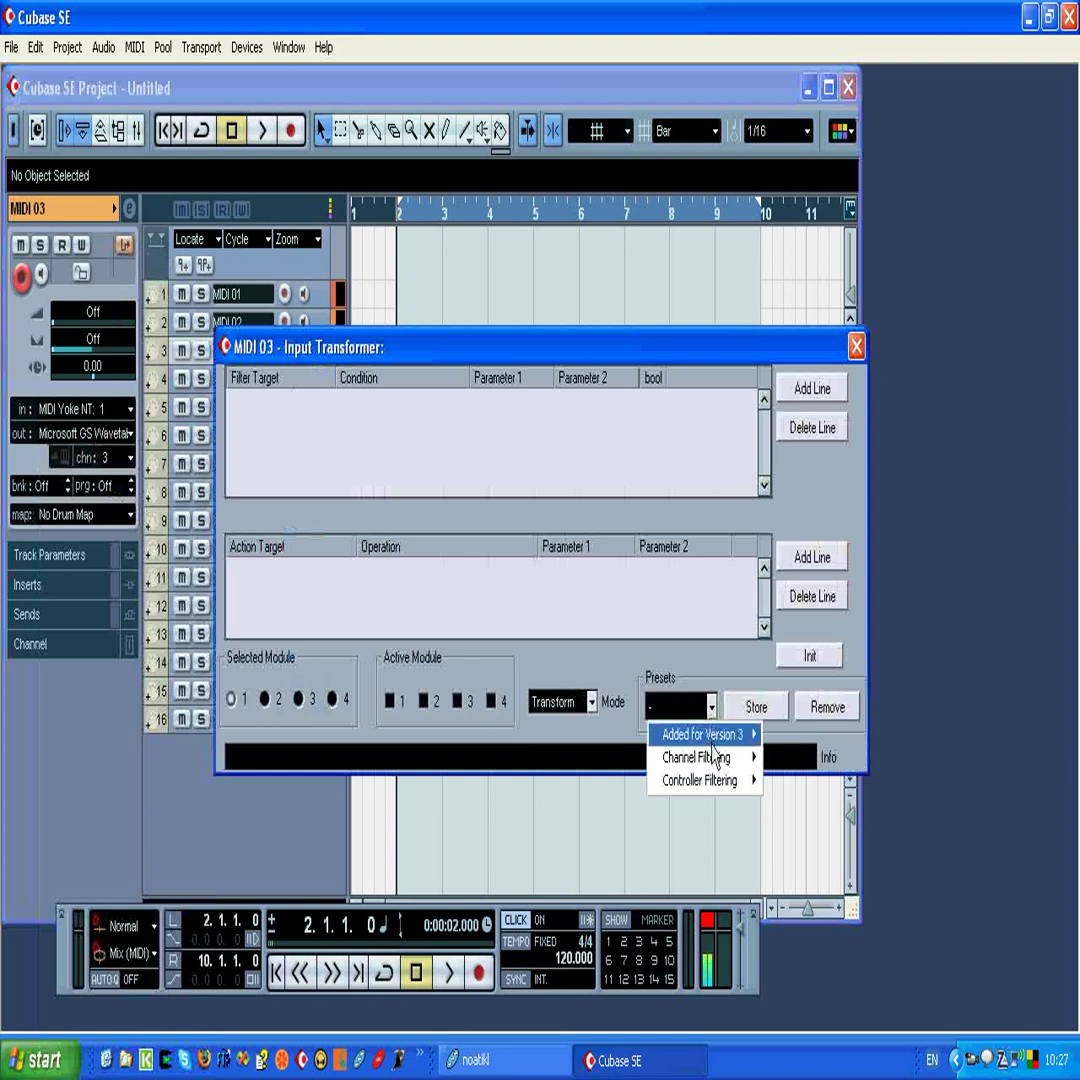
mouse_move(728, 760)
click(797, 459)
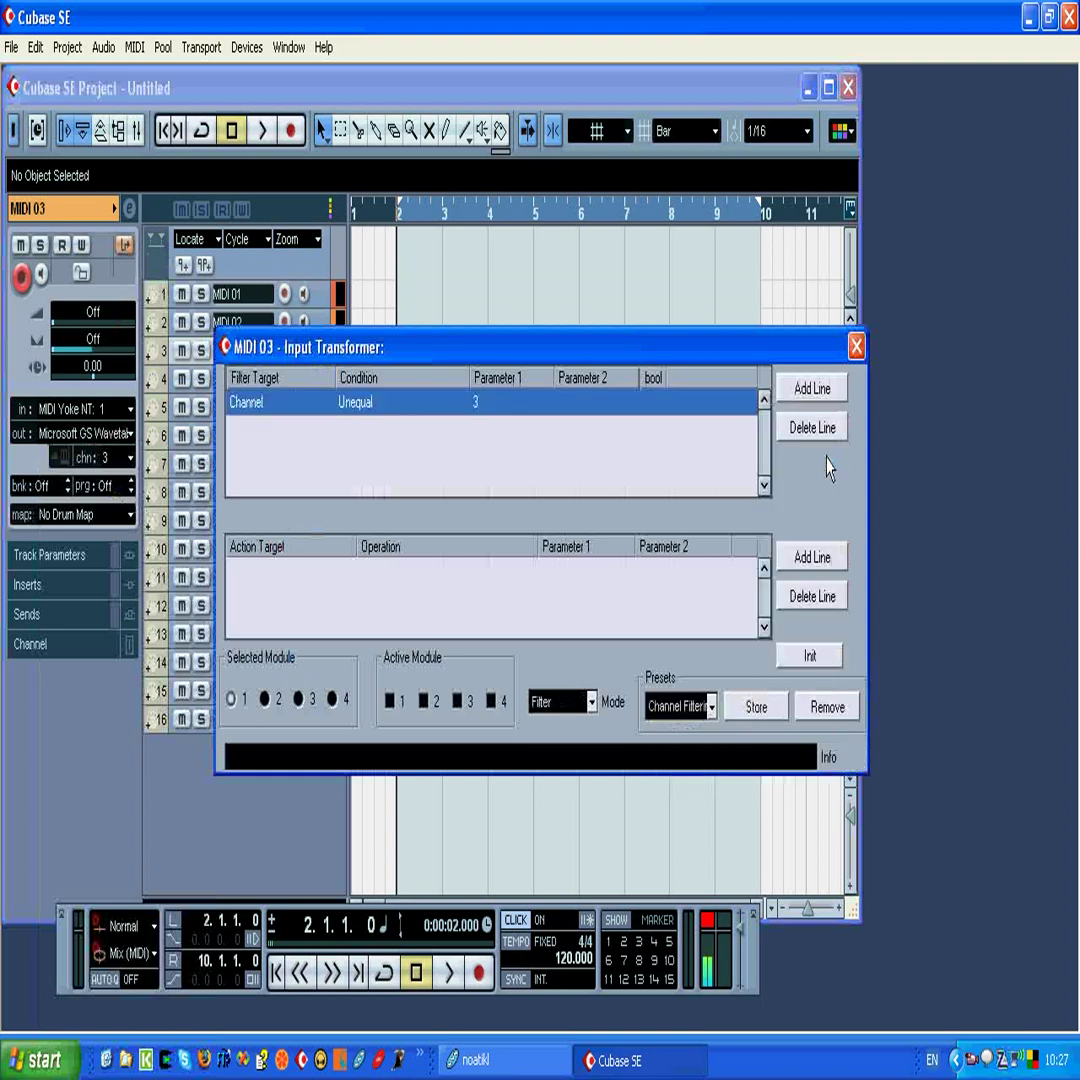
click(856, 346)
click(322, 380)
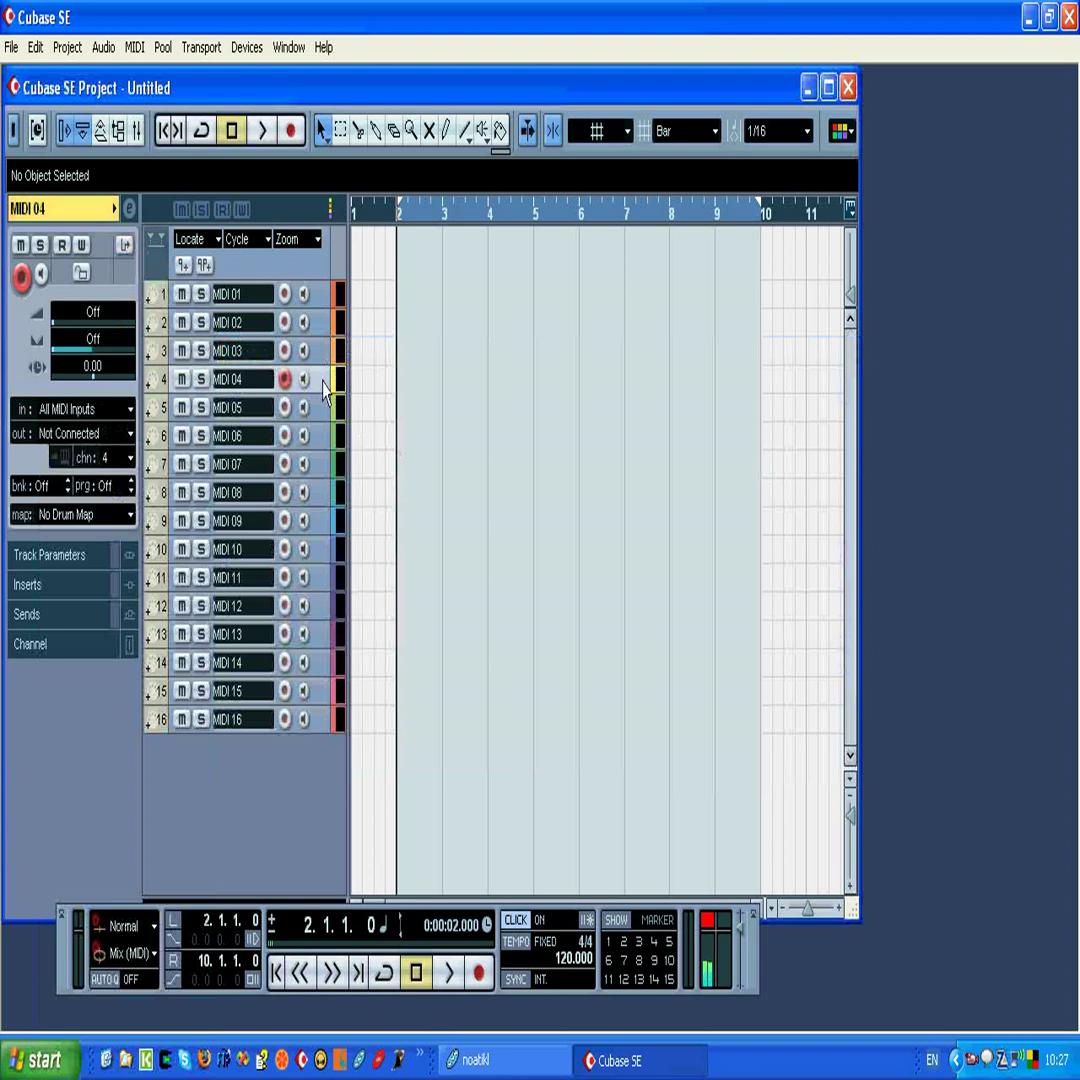
Set MIDI 04's input to MIDI Yoke NT: 1 and output to Microsoft GS Wavetable SW Synth.
click(126, 411)
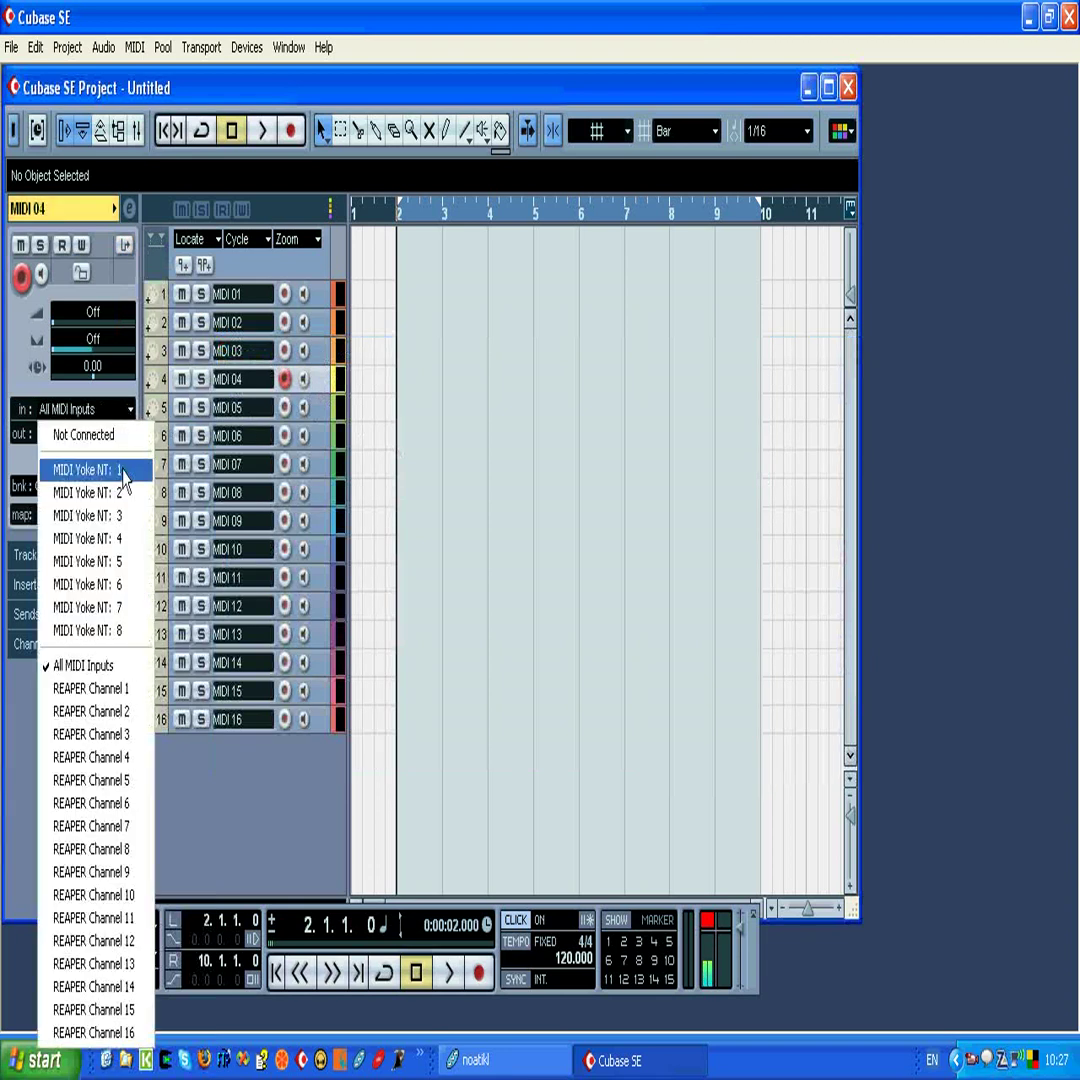
click(124, 473)
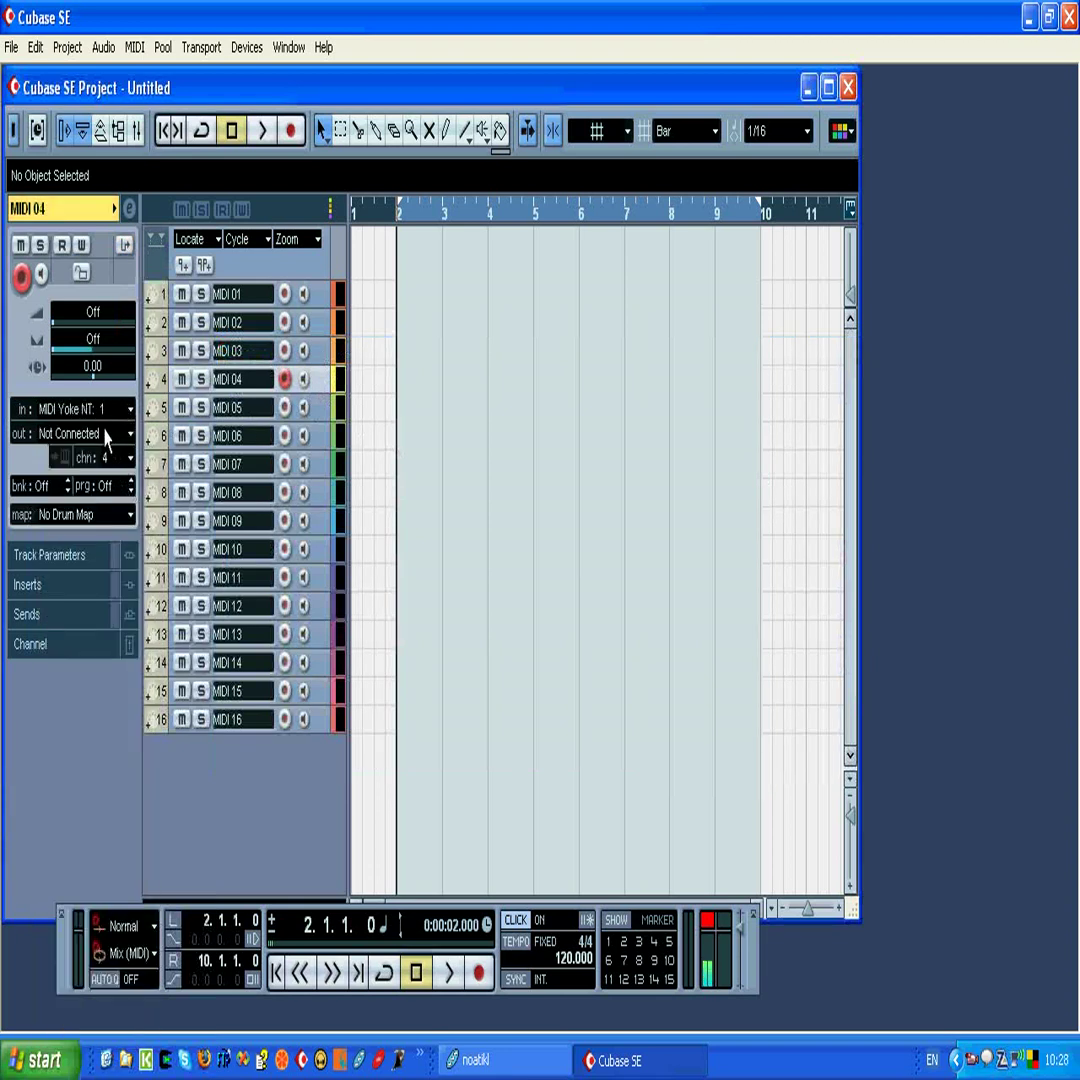
click(106, 436)
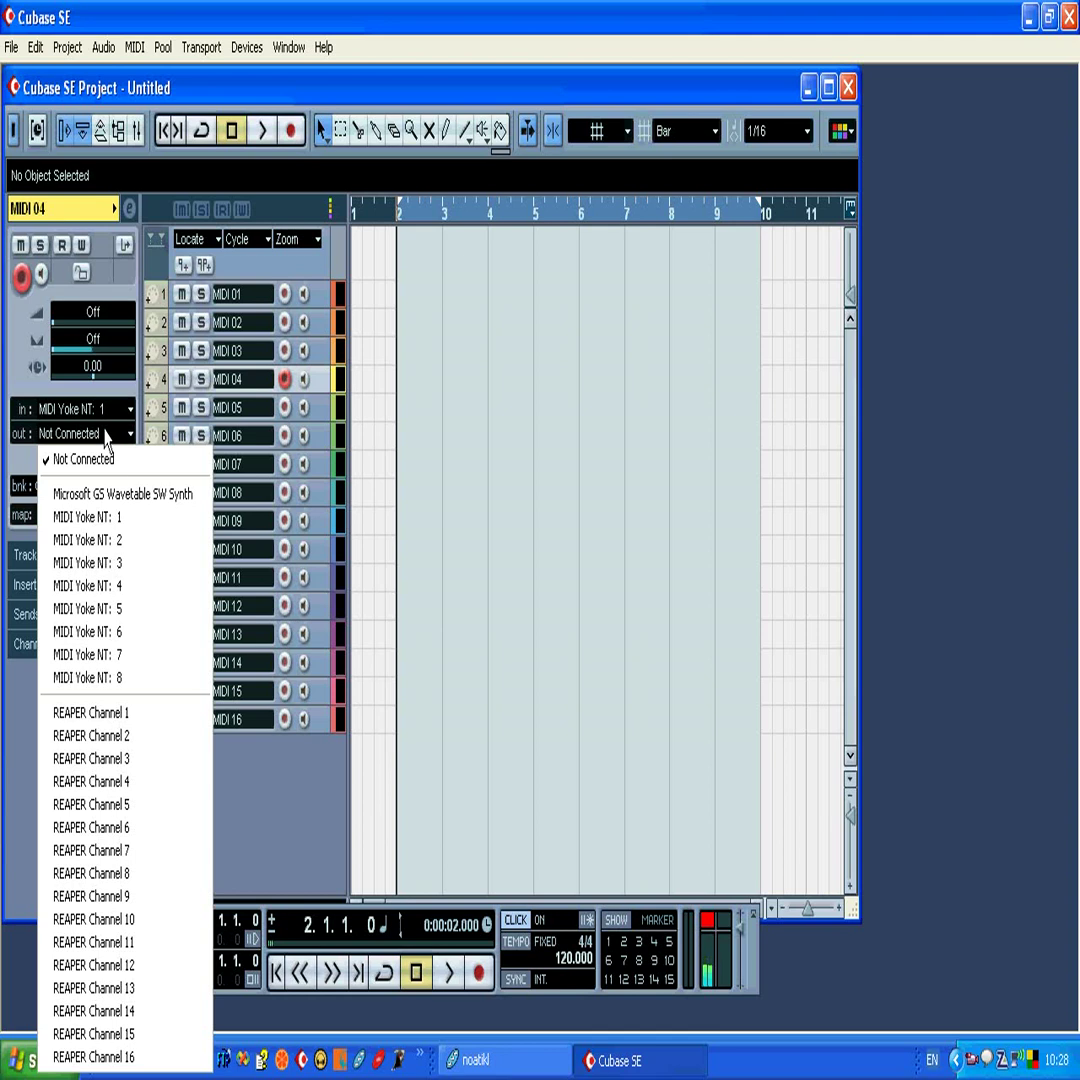
click(115, 494)
Give MIDI 04 a local input transformer using the Pass CH 04 channel filter preset.
click(125, 246)
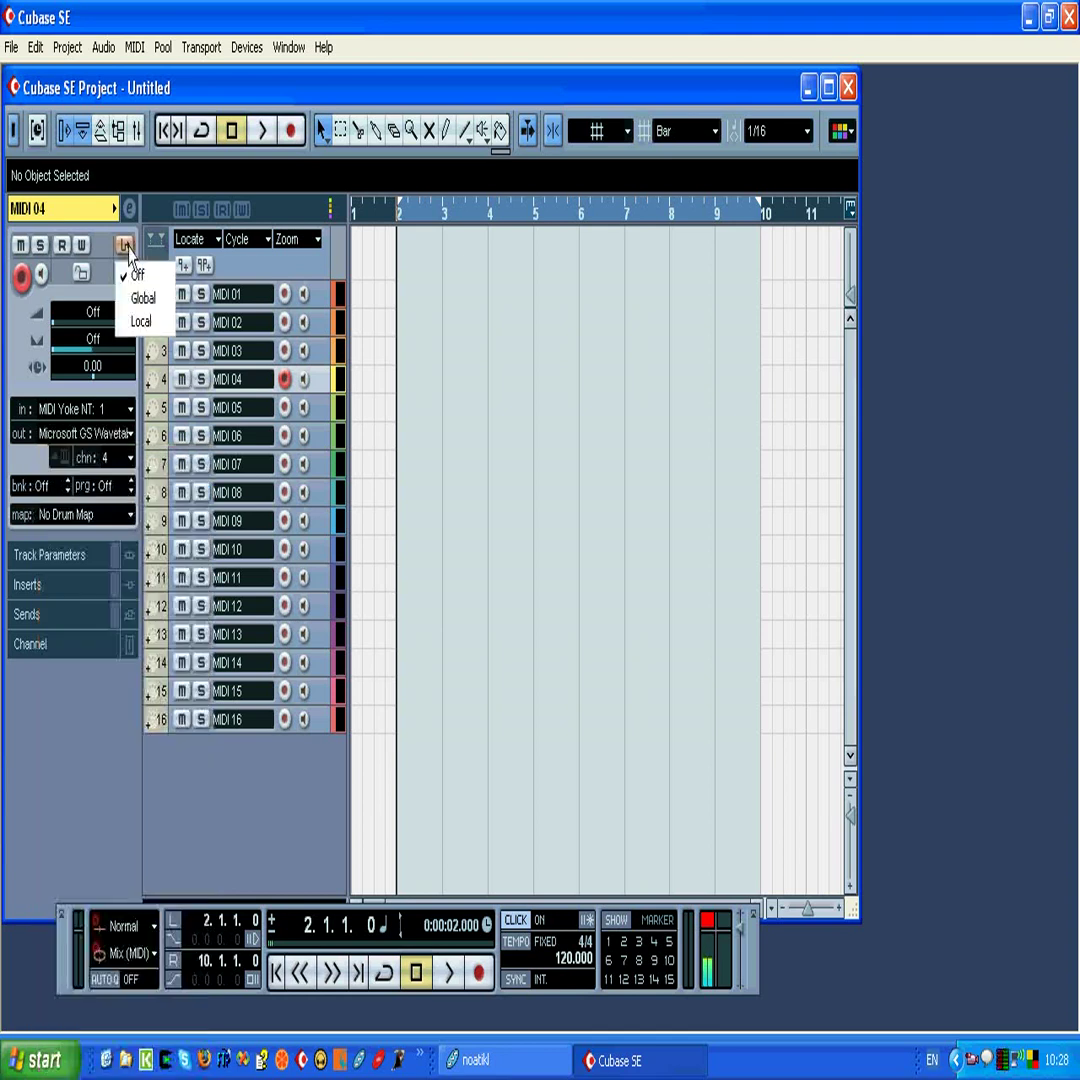
click(139, 320)
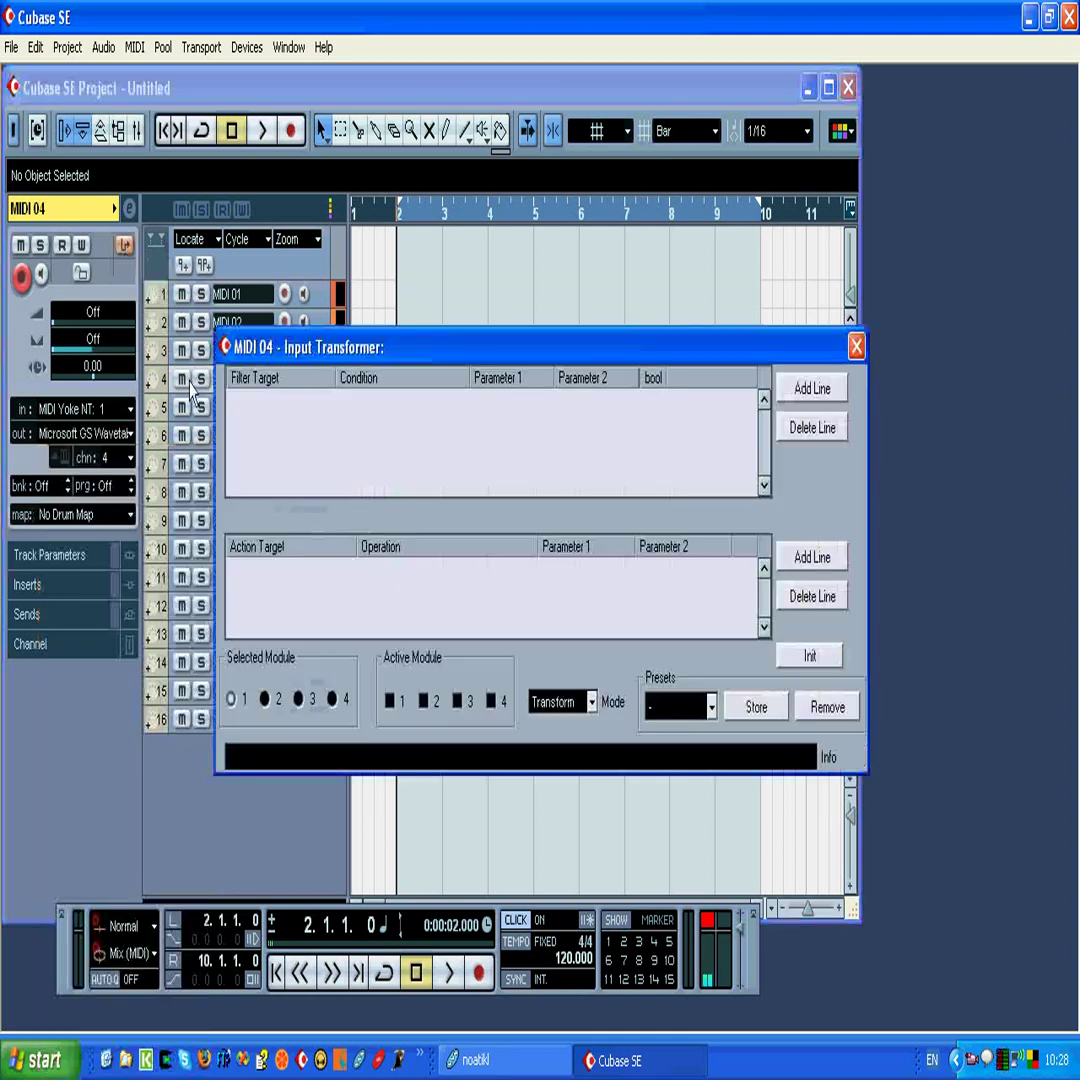
click(713, 713)
mouse_move(720, 757)
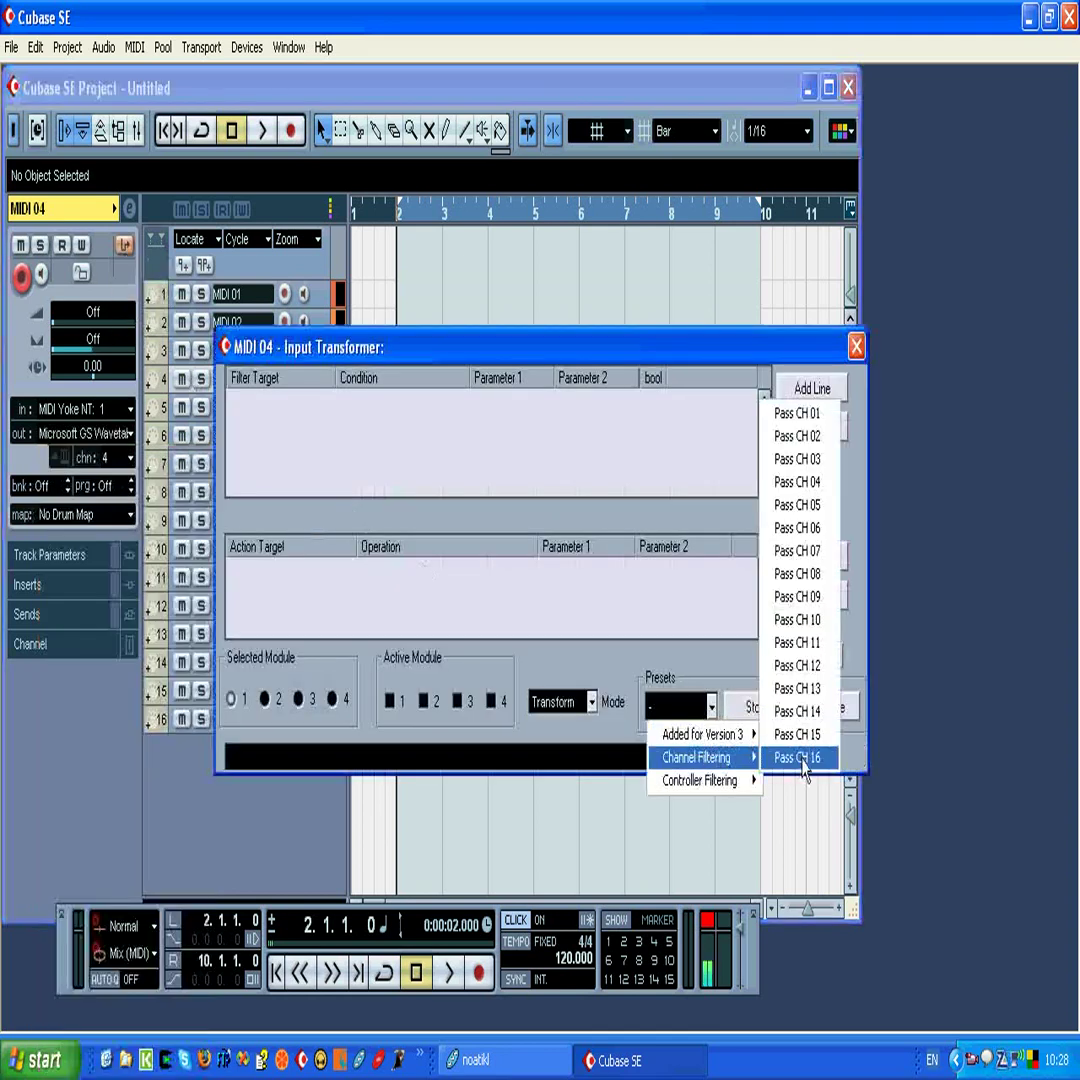
click(797, 482)
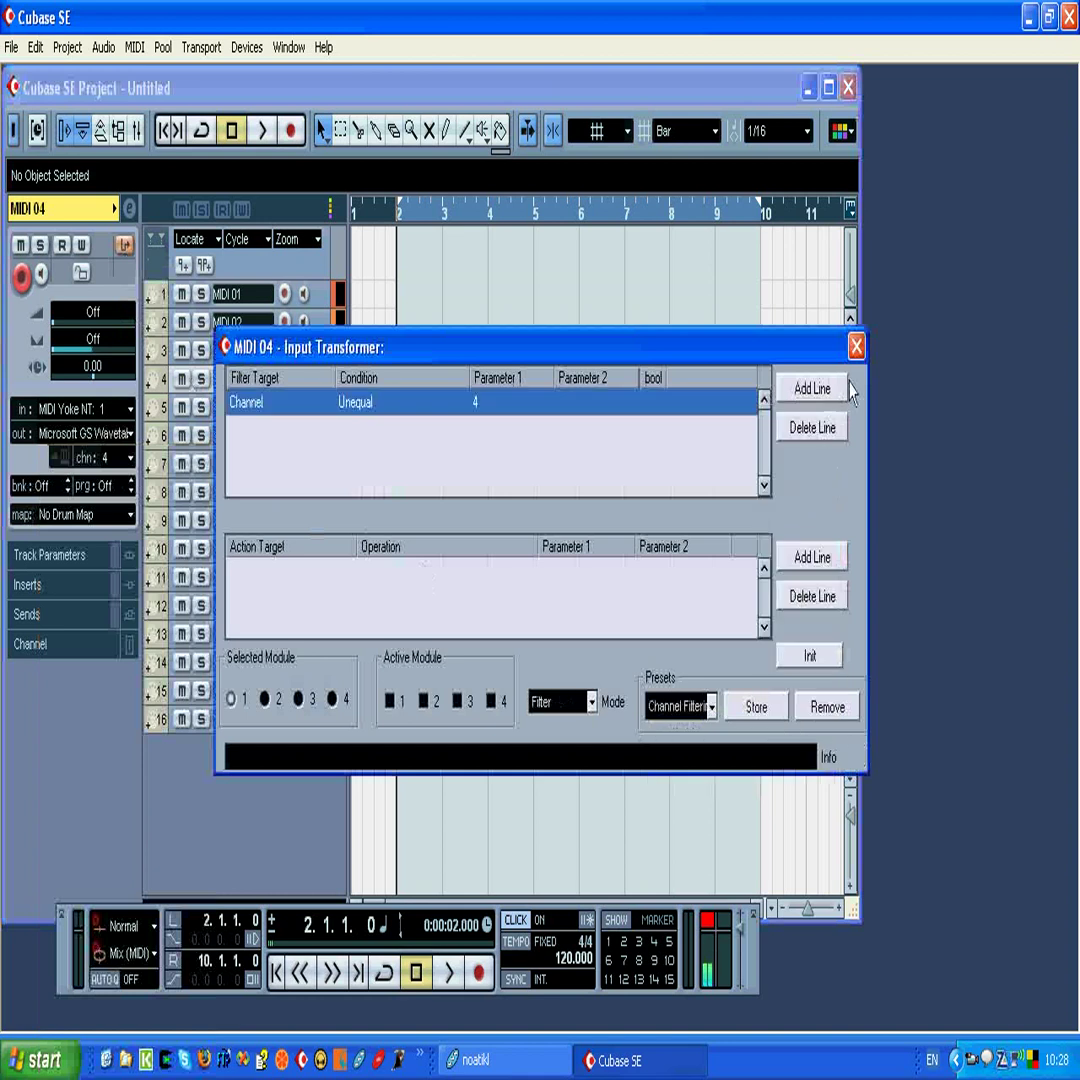
click(856, 346)
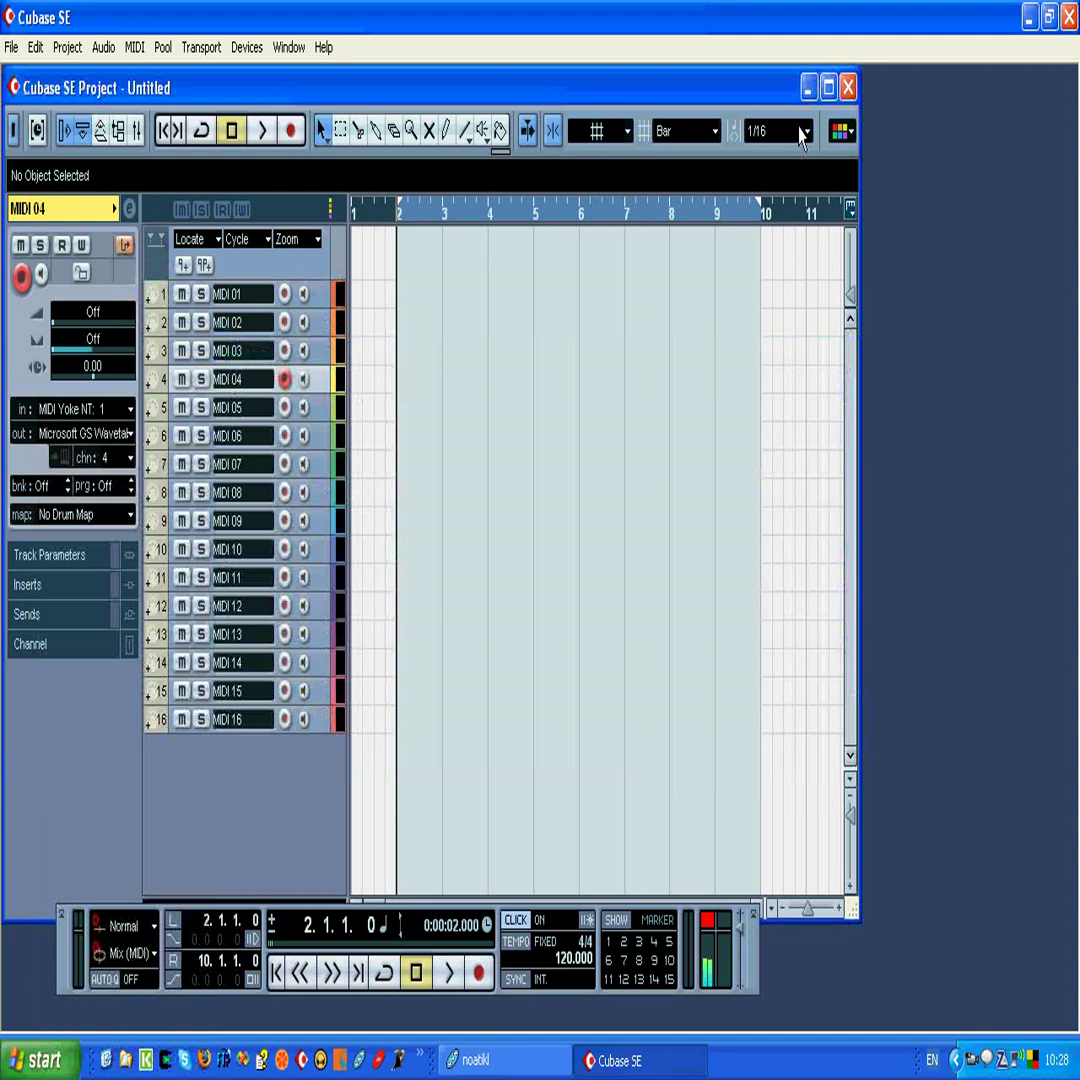
Close the untitled project without saving and reopen the recent noatikl_standalone.cpr project.
click(849, 88)
click(540, 540)
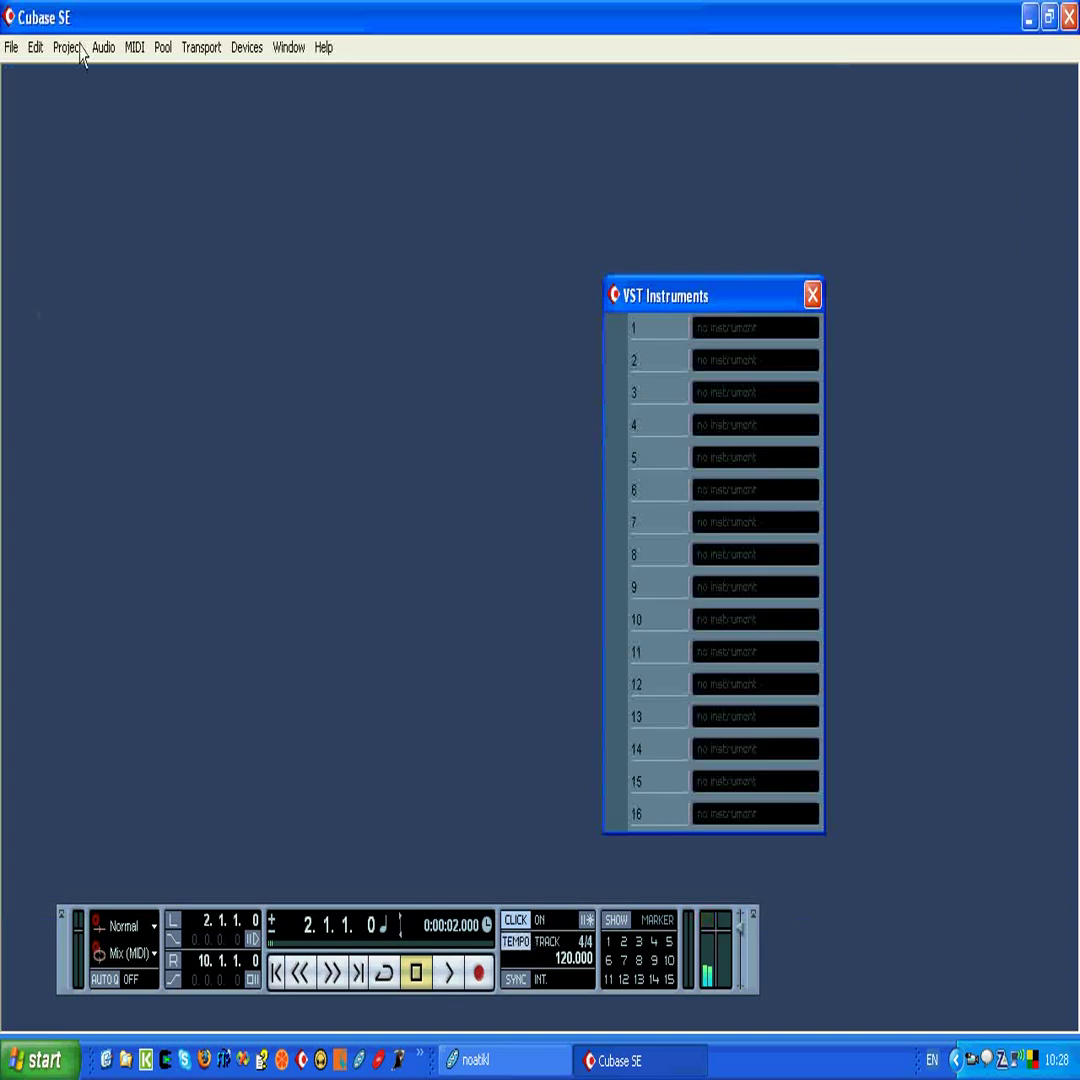
click(11, 47)
mouse_move(118, 484)
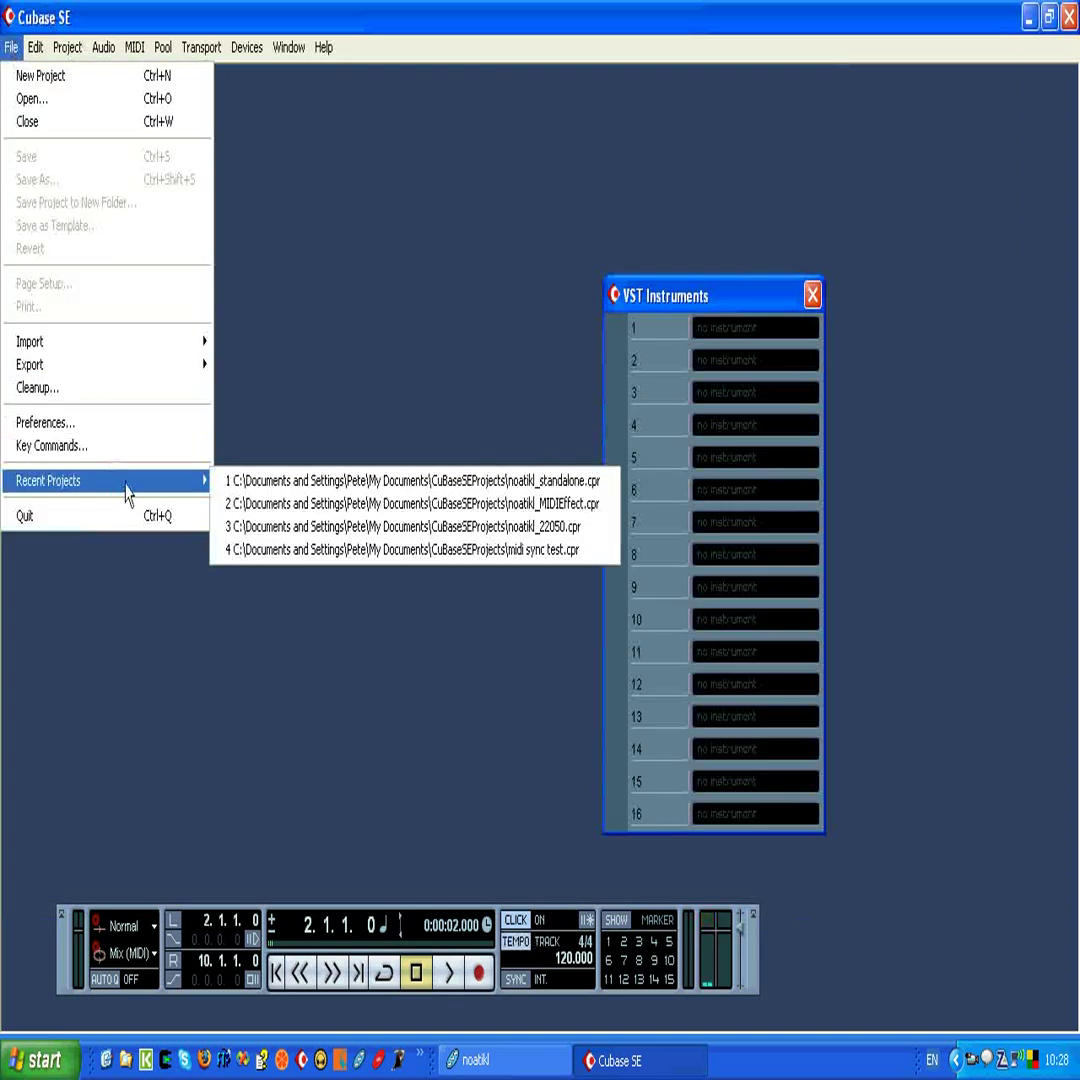
click(364, 486)
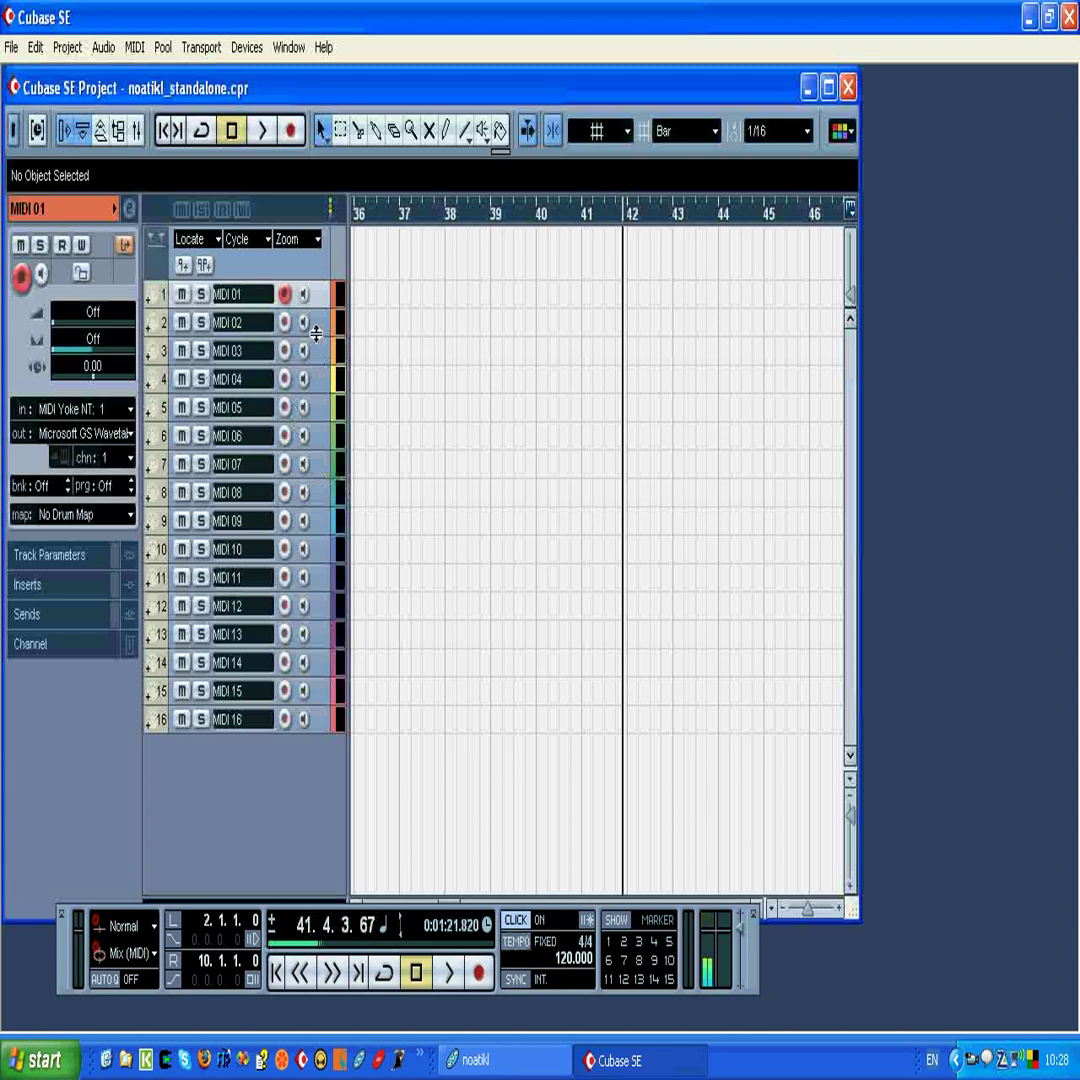
Select tracks MIDI 02 through MIDI 06 in turn to check their channel settings.
click(318, 325)
click(318, 352)
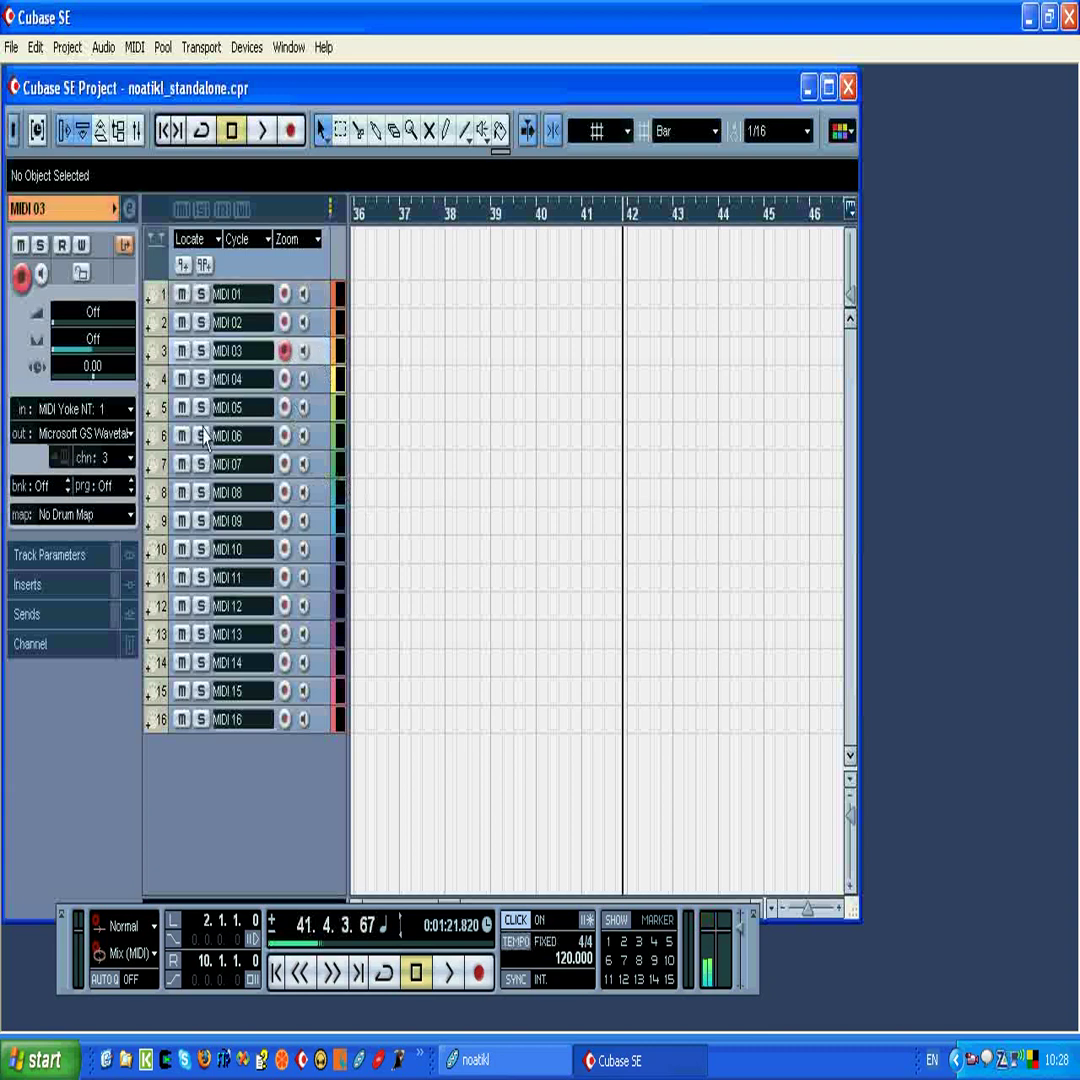
click(320, 380)
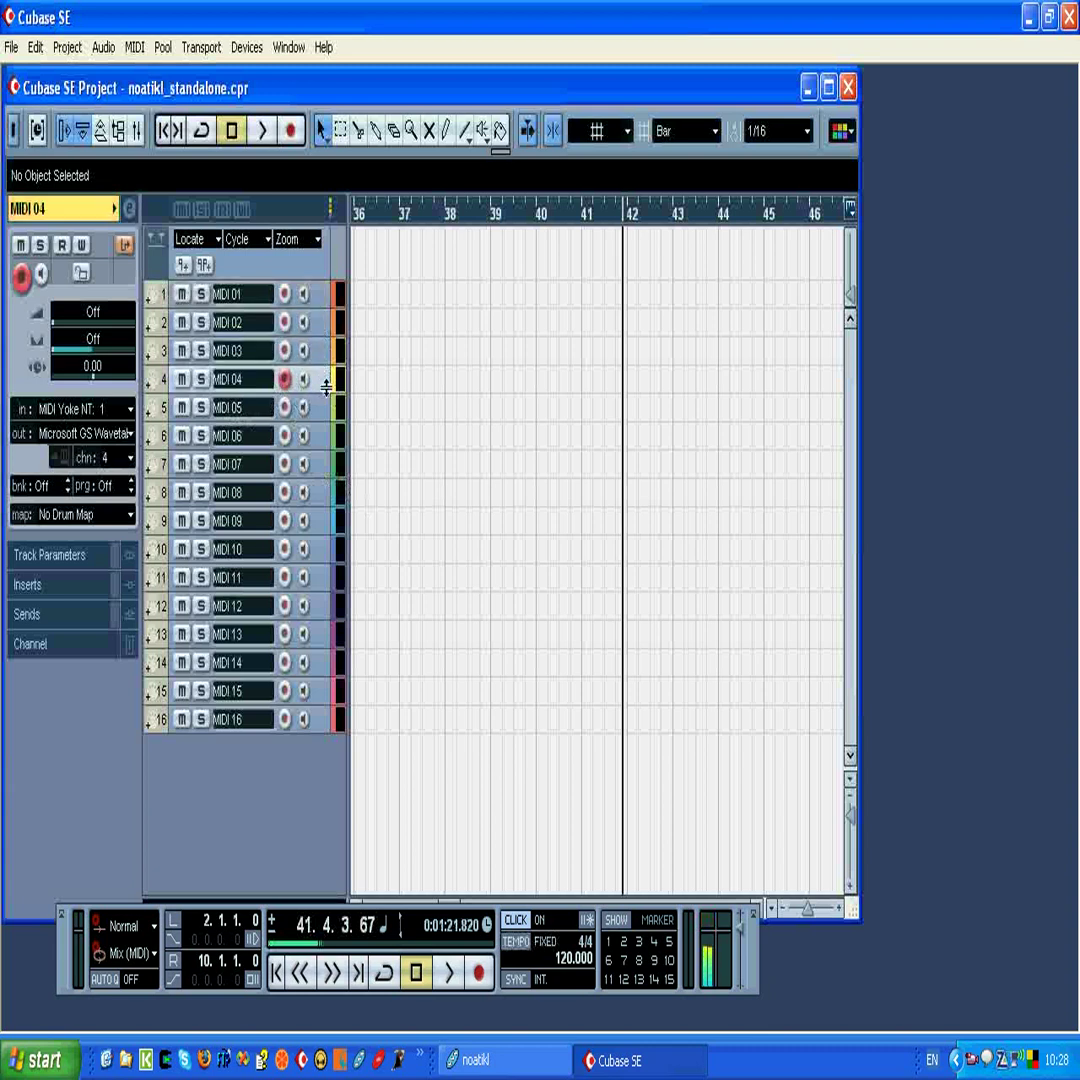
click(322, 409)
click(320, 437)
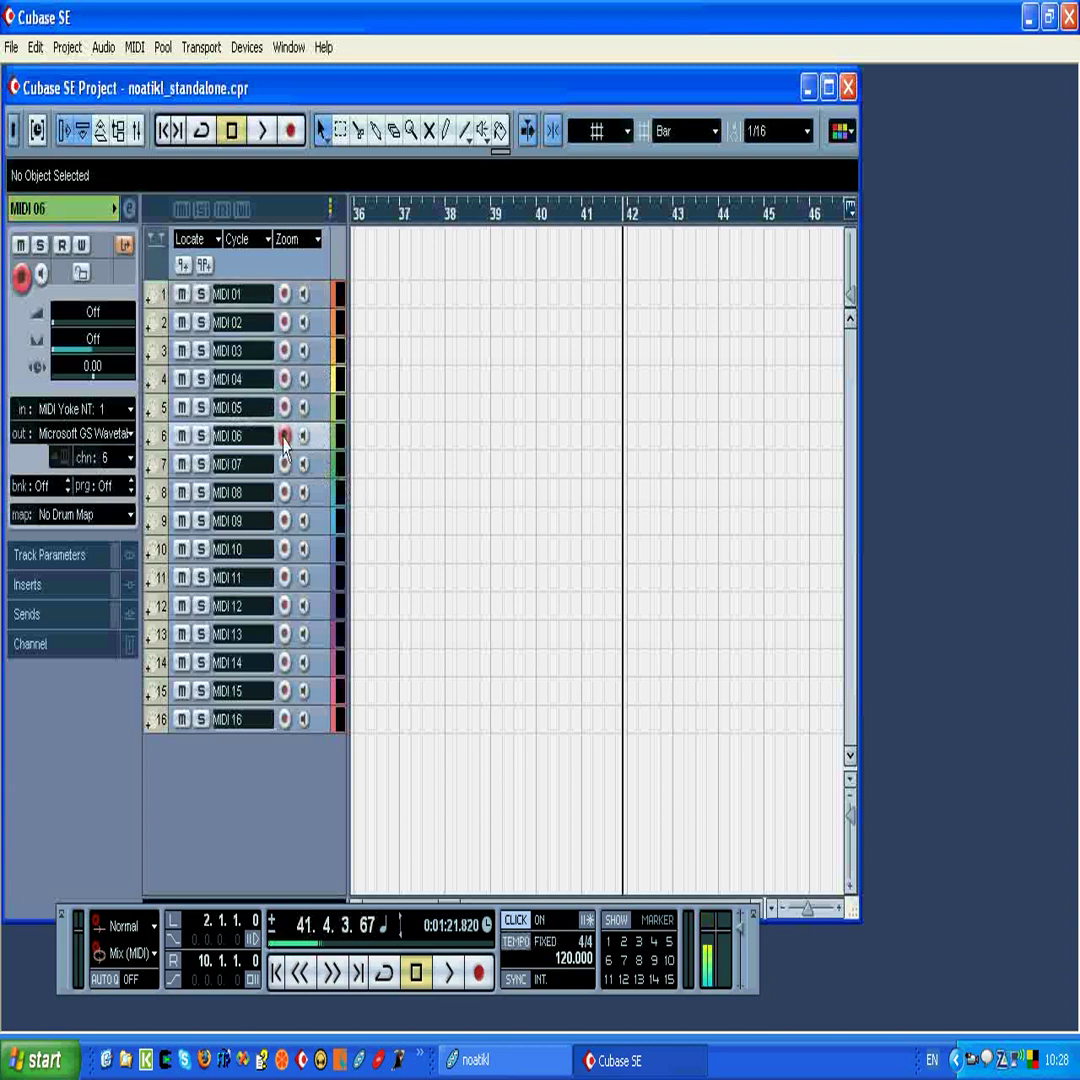
Inspect MIDI 06's local input transformer to confirm it passes only channel 6.
click(124, 246)
click(140, 321)
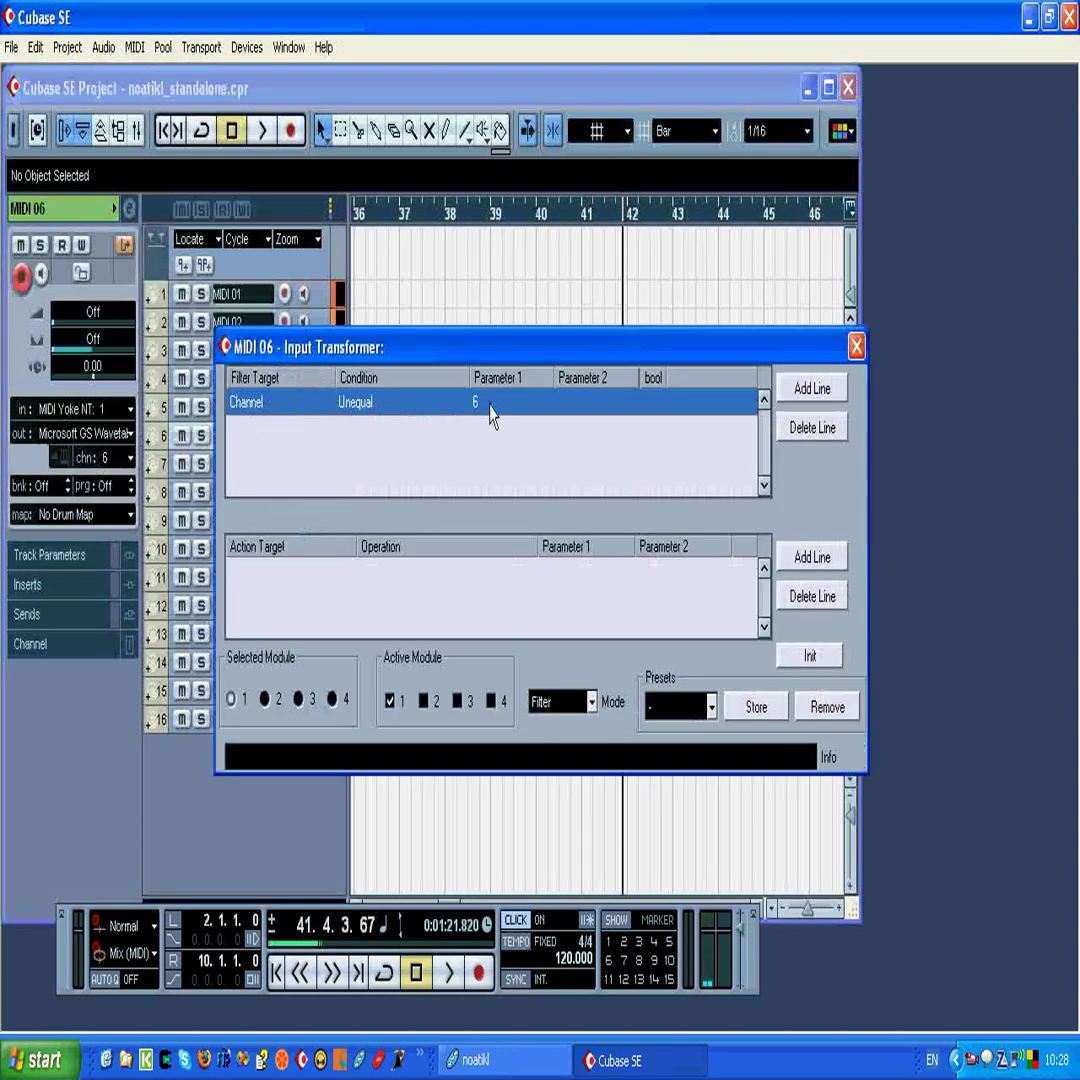
click(856, 347)
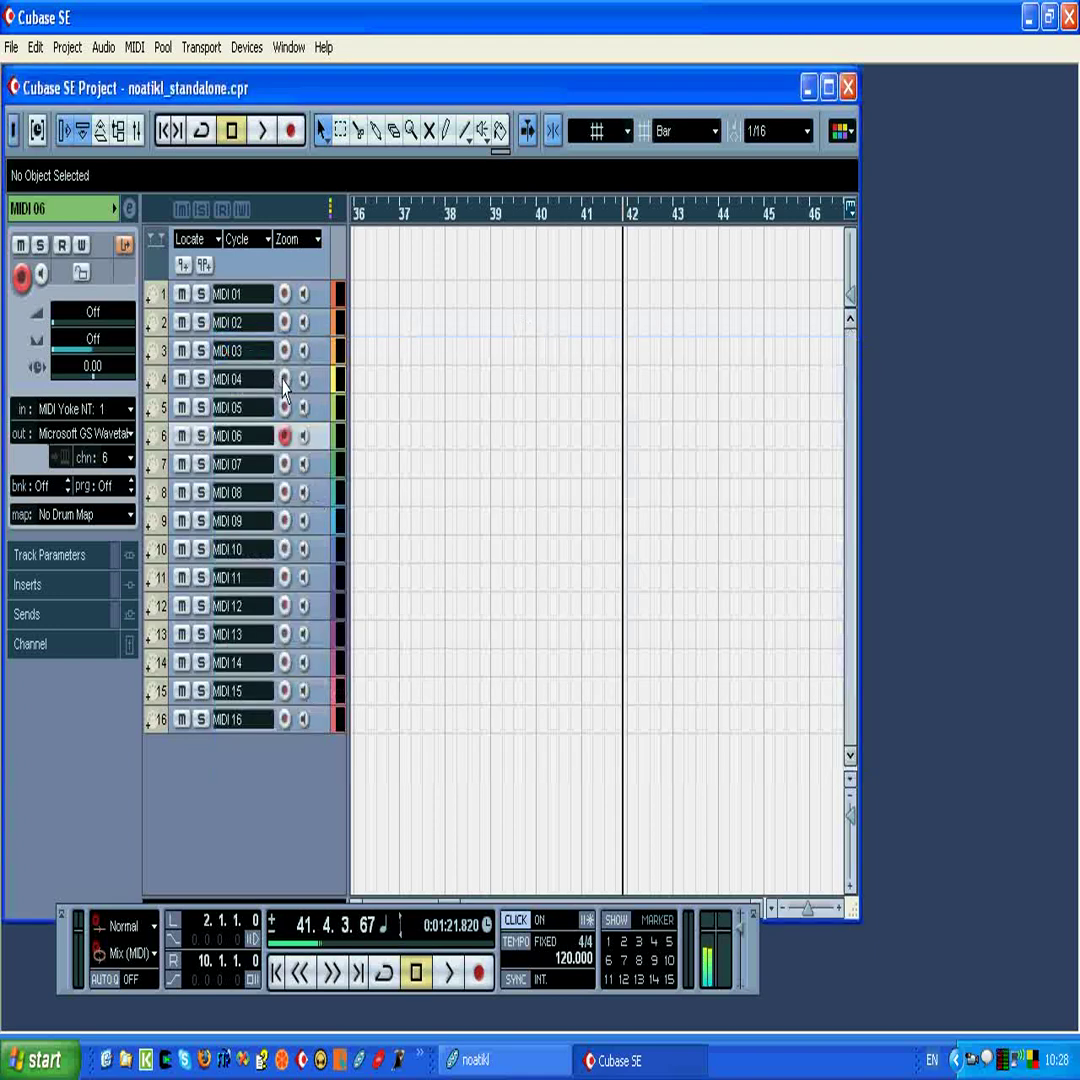
click(247, 47)
mouse_move(201, 47)
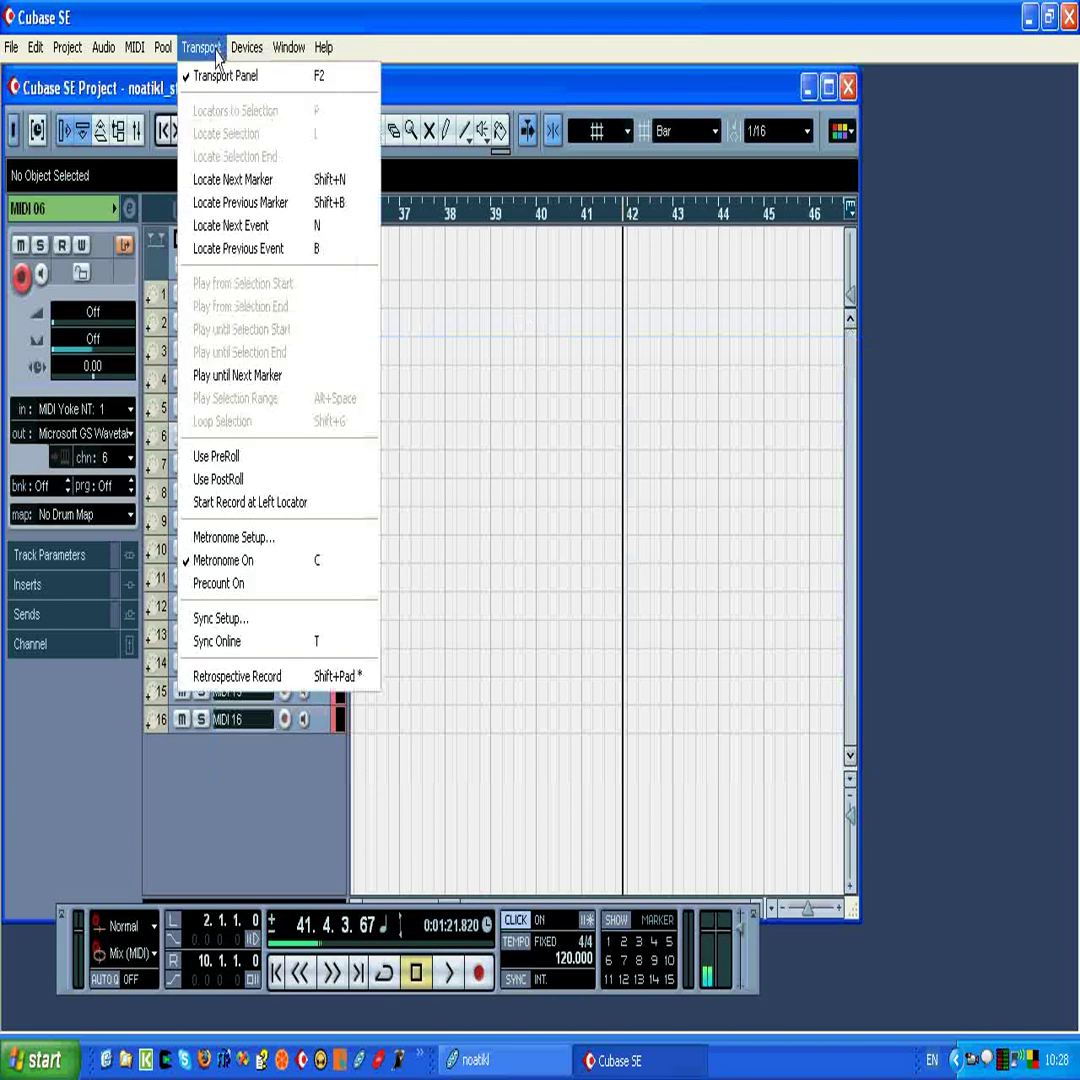
click(313, 540)
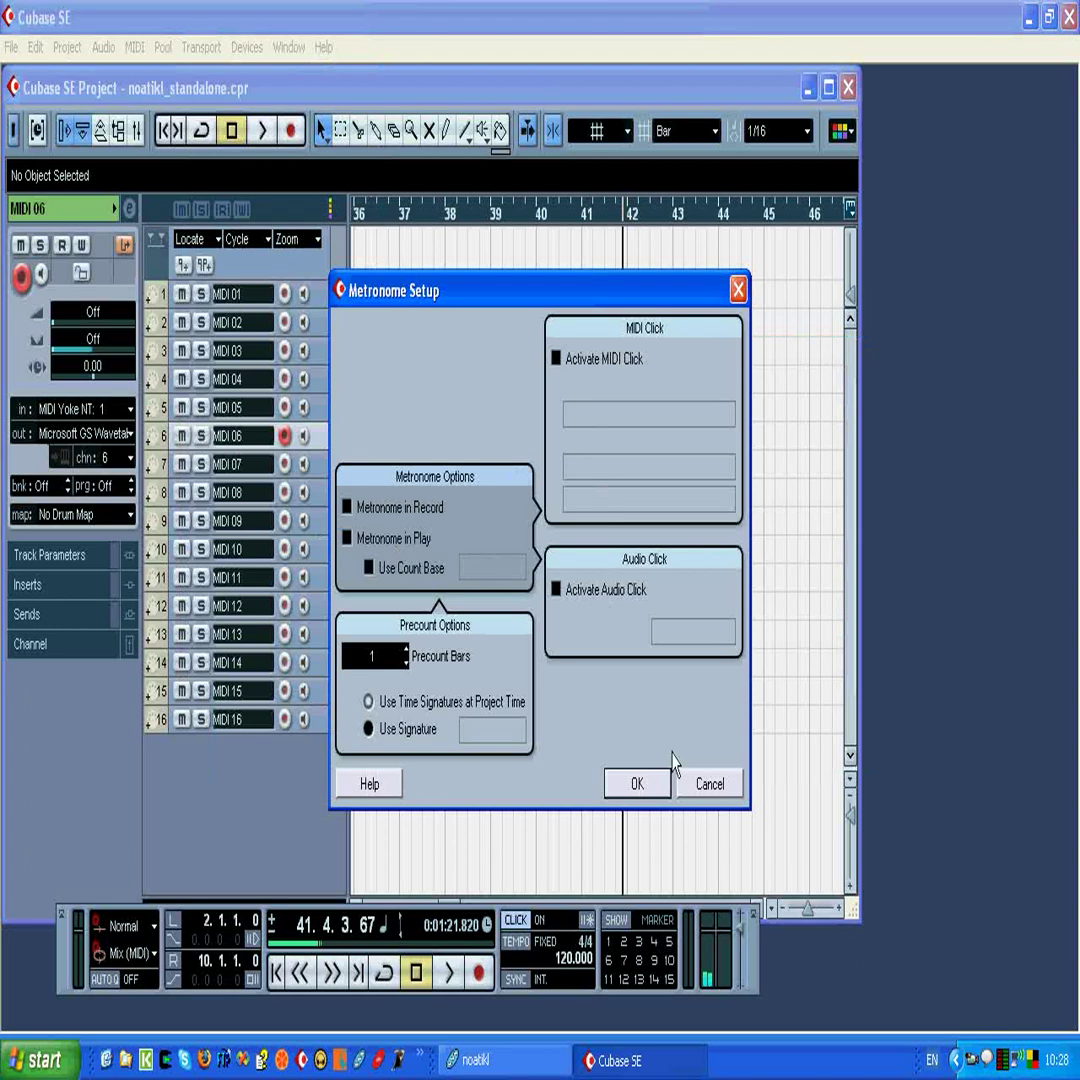
click(705, 783)
click(200, 47)
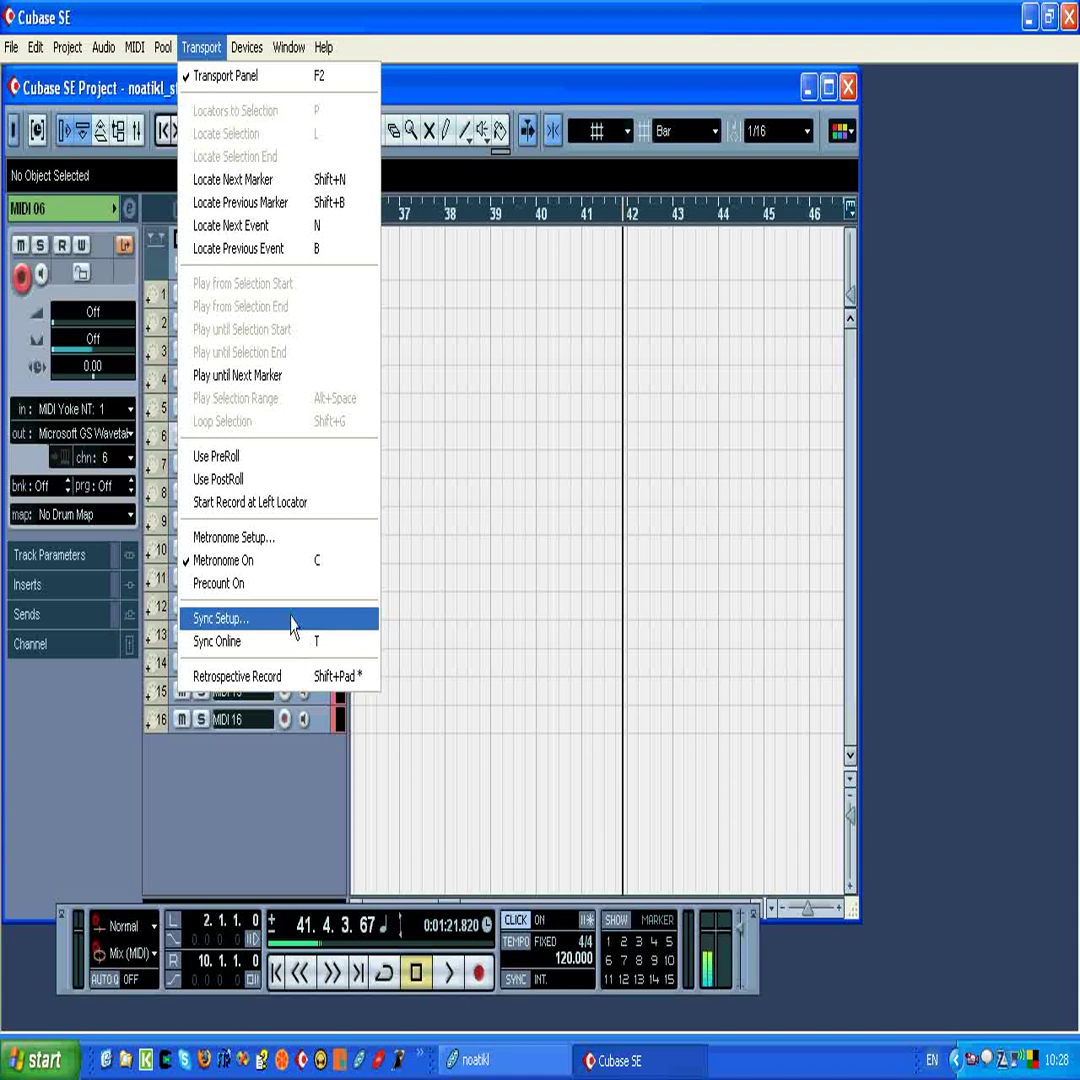
click(291, 620)
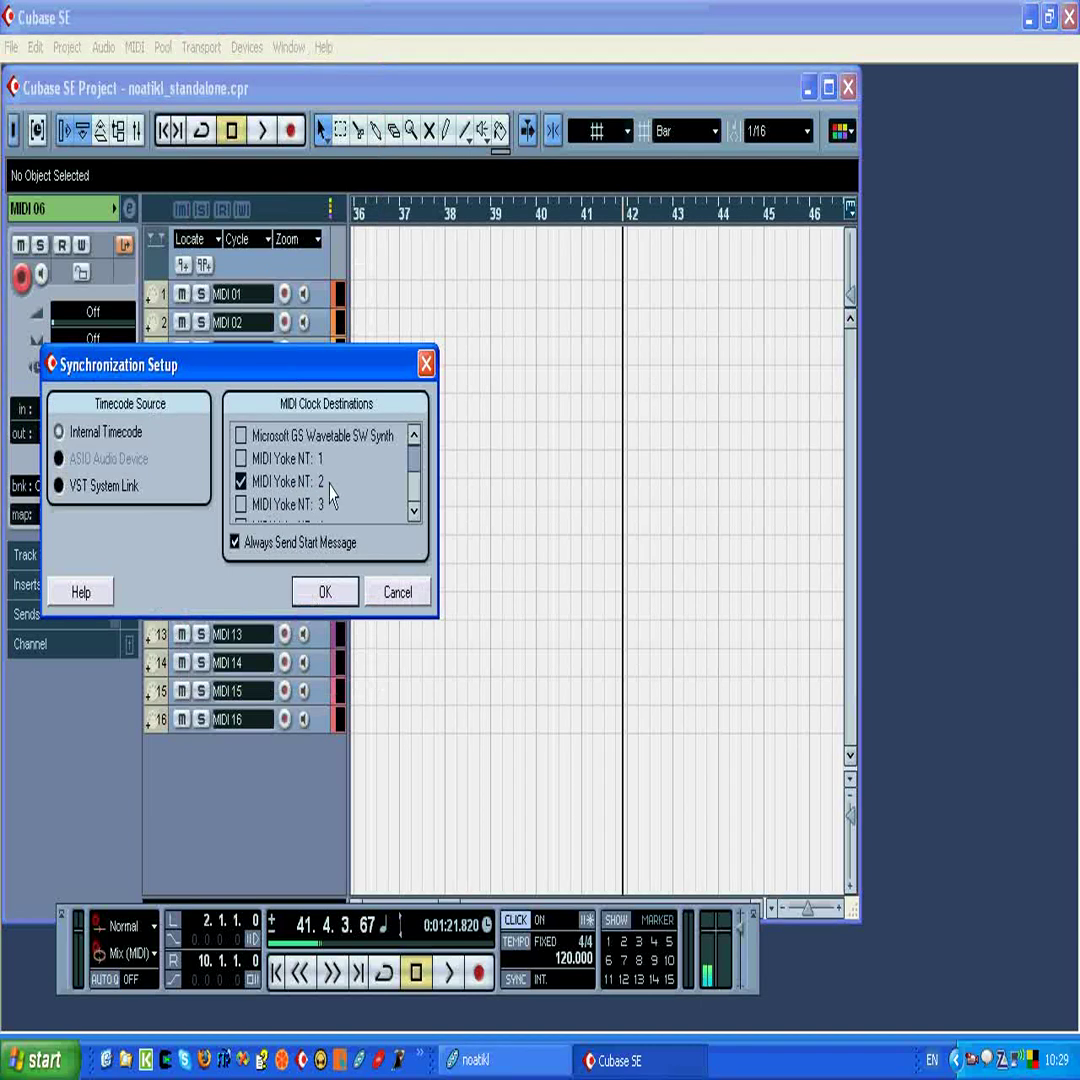
click(396, 593)
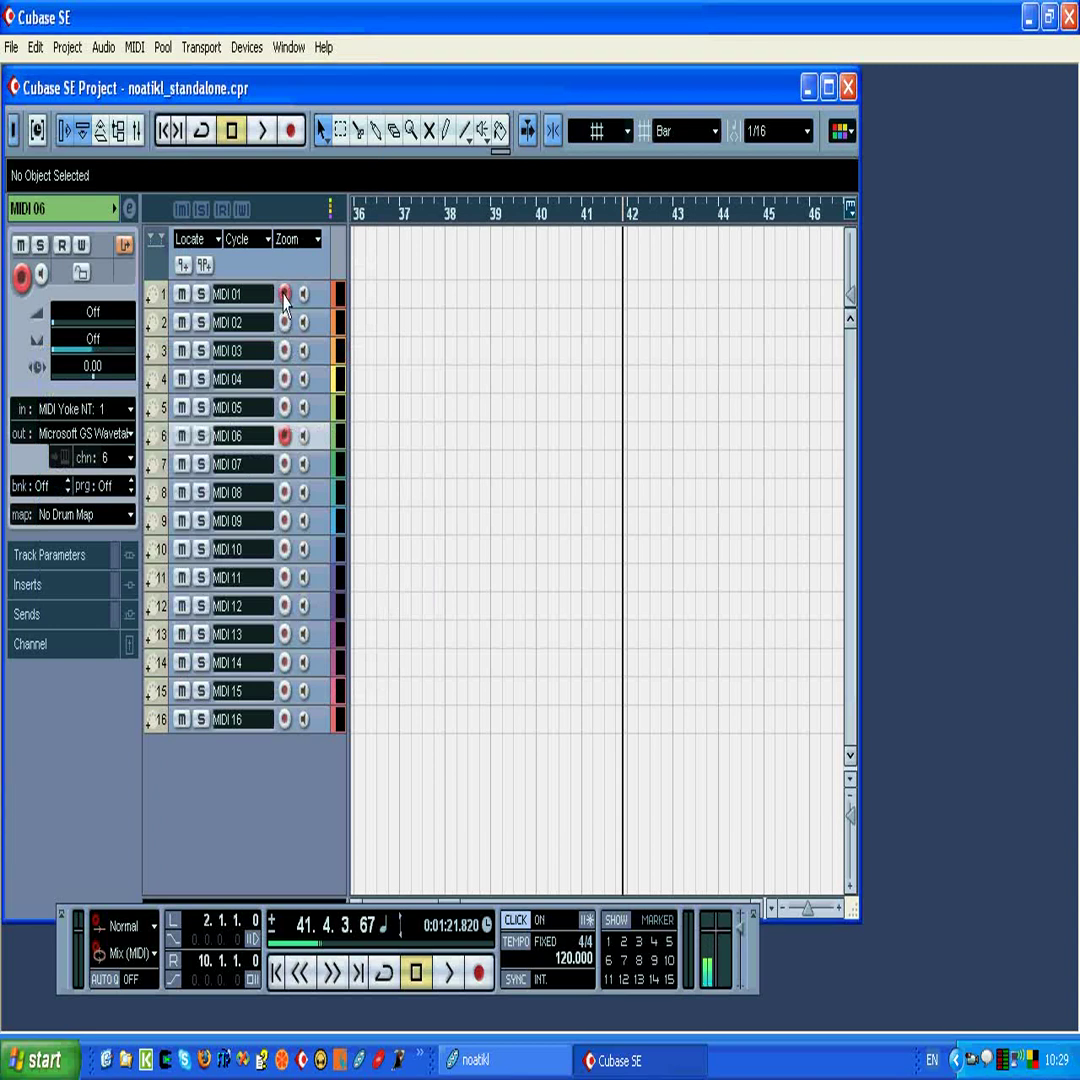
Record-enable the remaining tracks MIDI 02–05 and MIDI 07–16, then switch to noatikl.
click(285, 322)
click(285, 350)
click(285, 379)
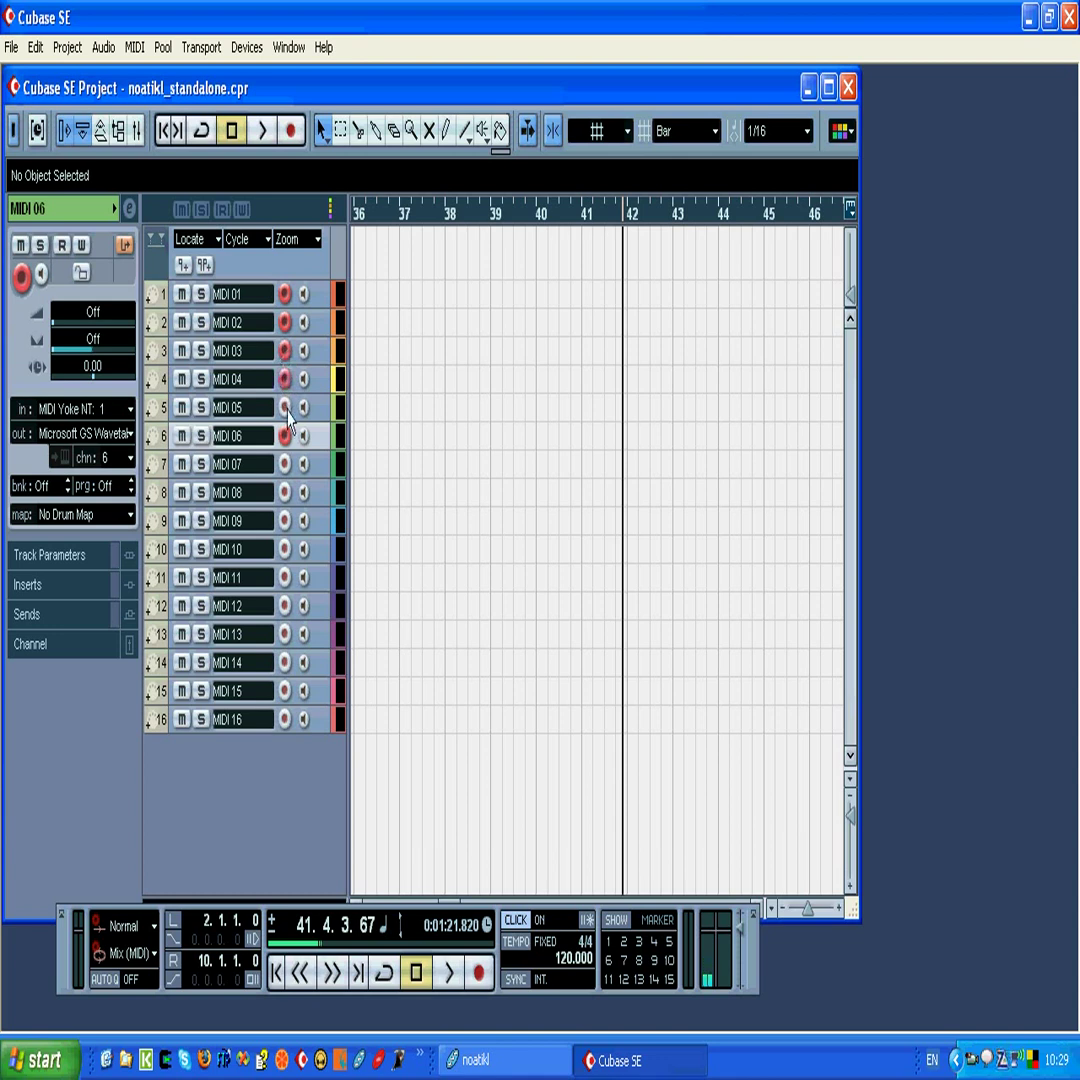
click(285, 407)
click(285, 464)
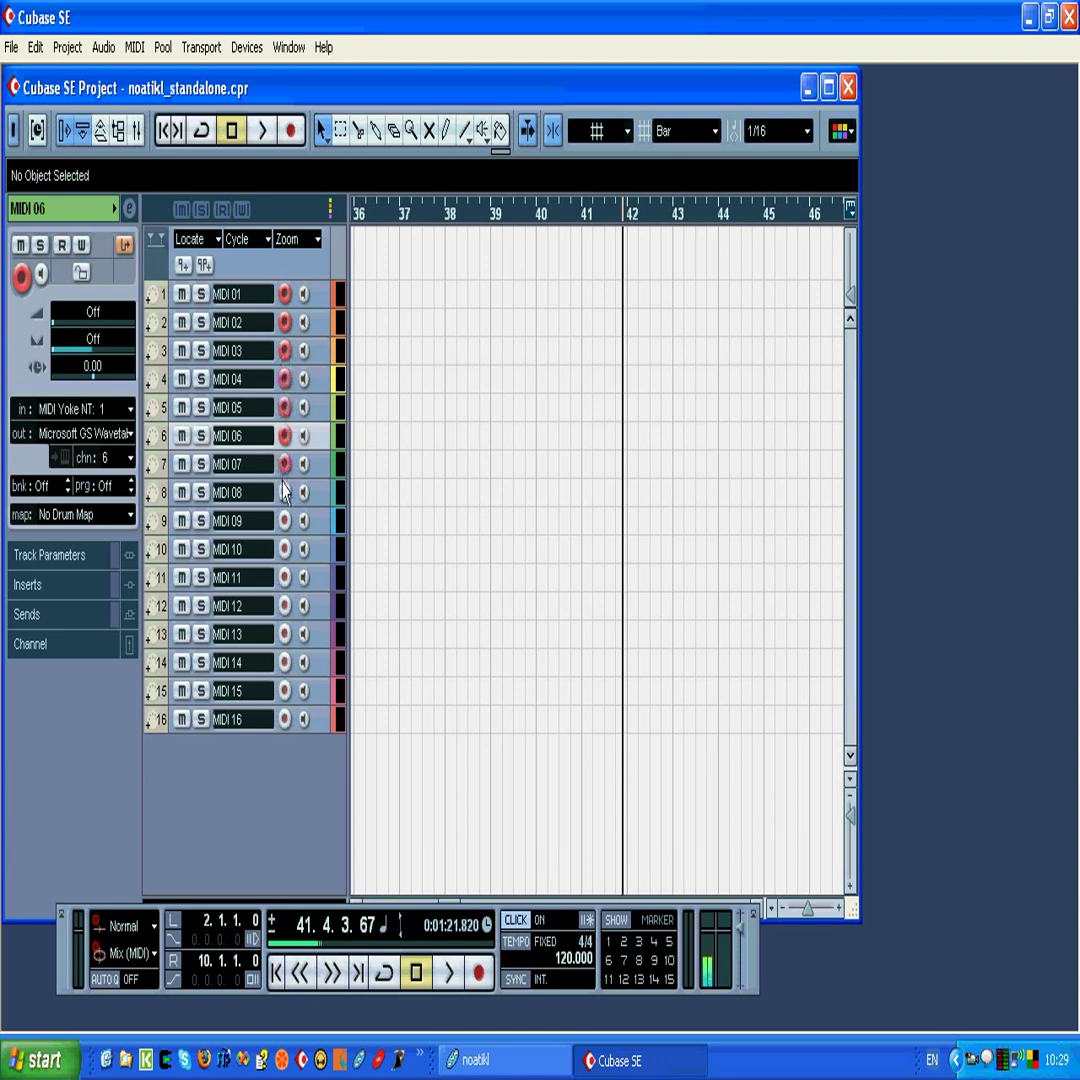
click(285, 492)
click(285, 520)
click(285, 549)
click(285, 577)
click(285, 606)
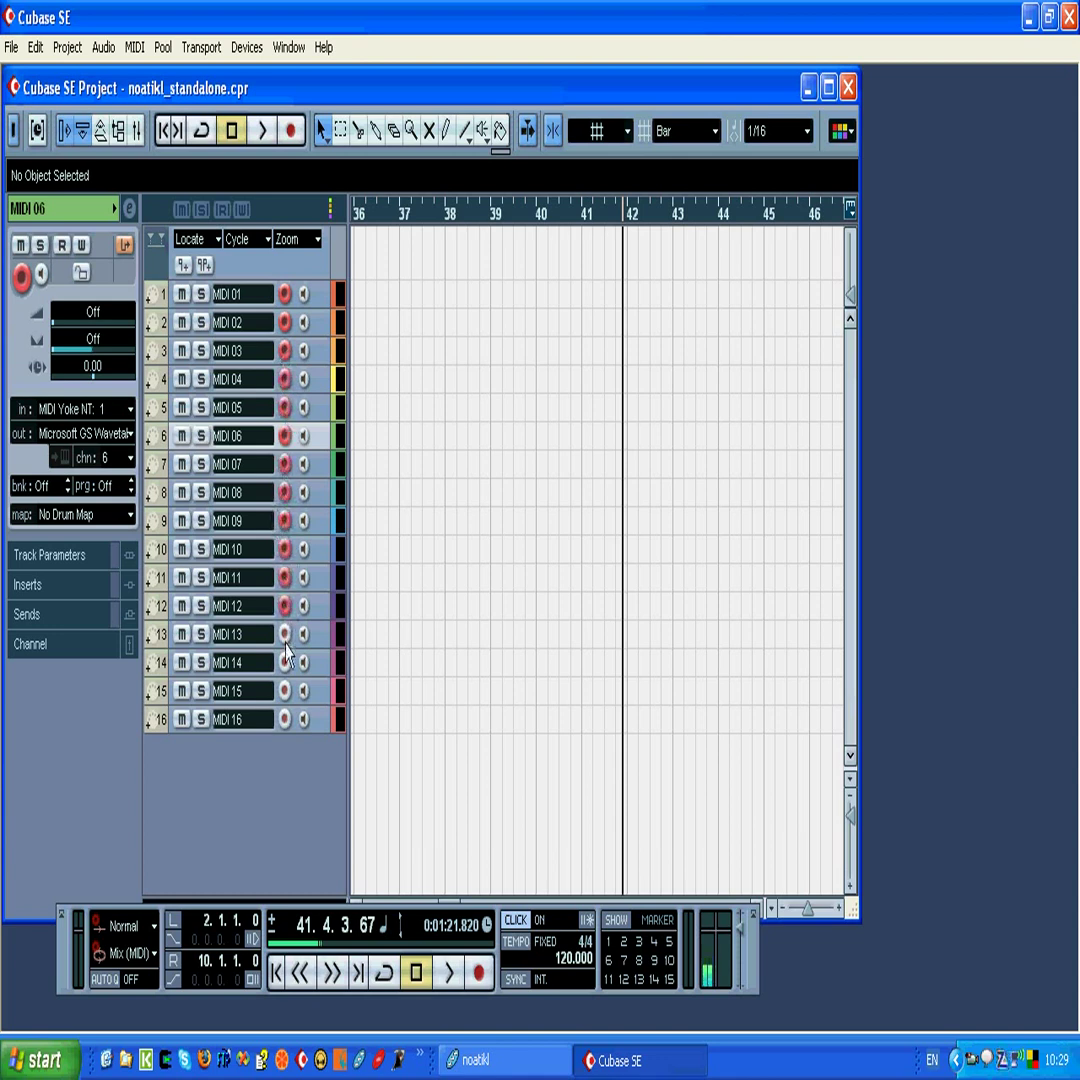
click(285, 634)
click(285, 662)
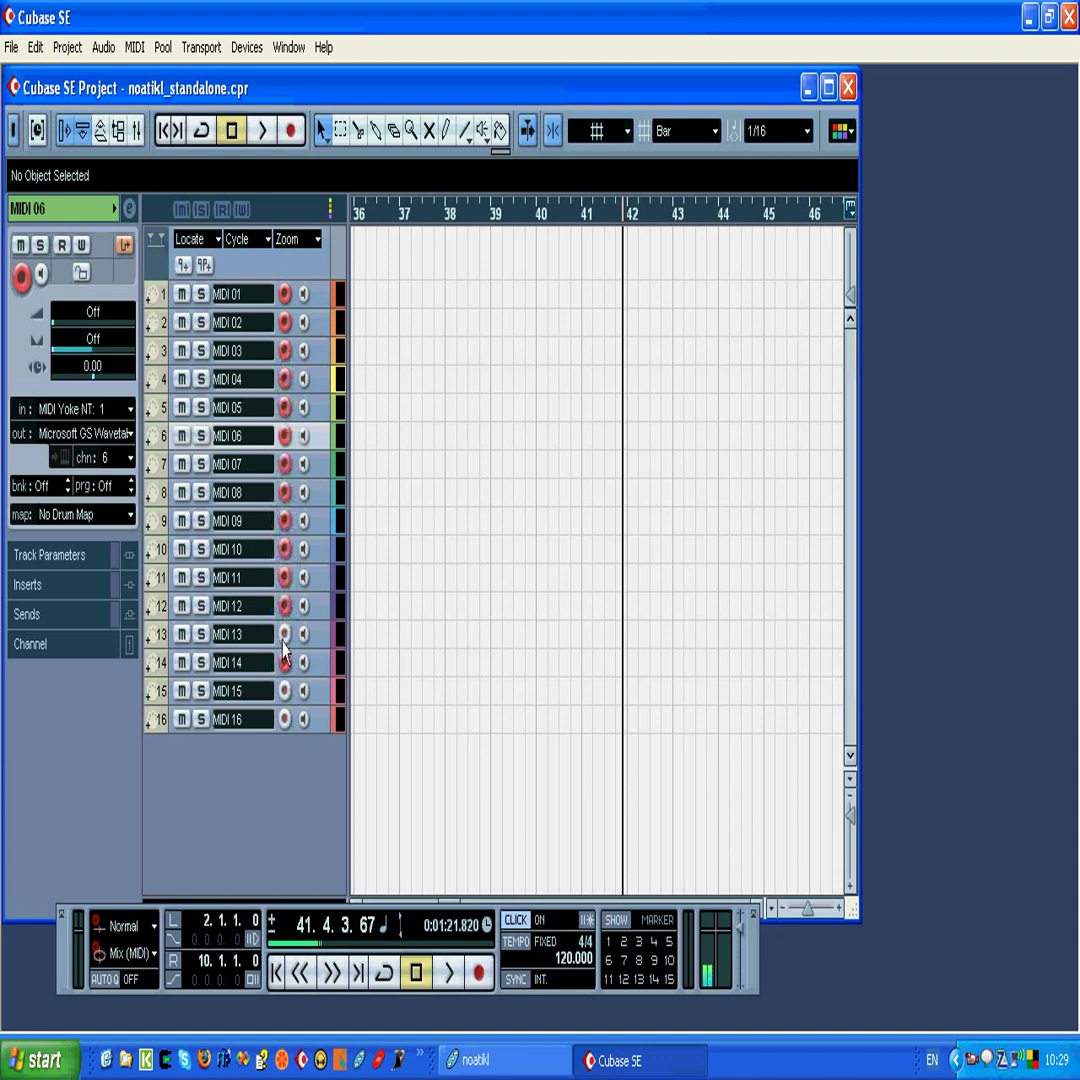
click(285, 690)
click(285, 720)
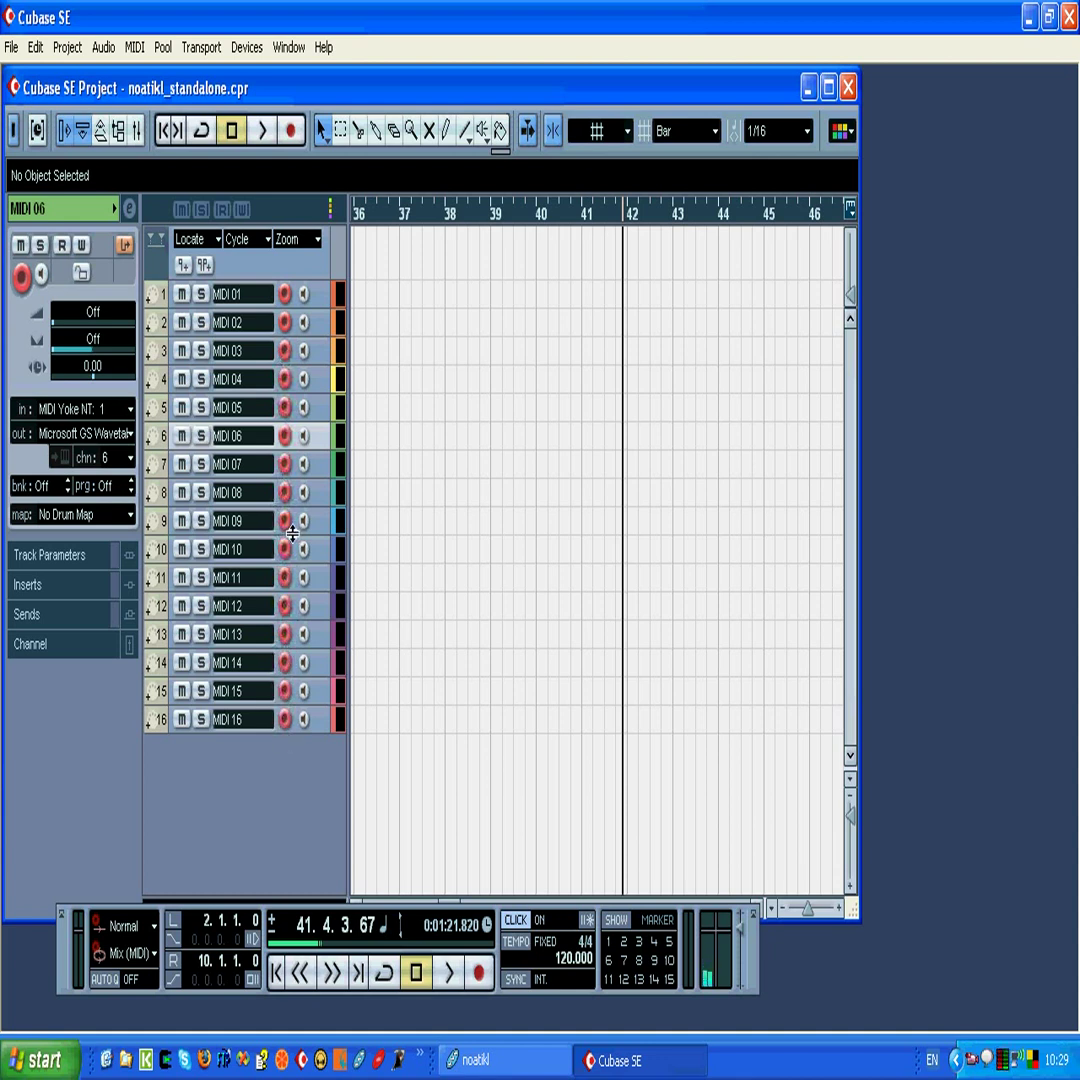
key(alt+Tab)
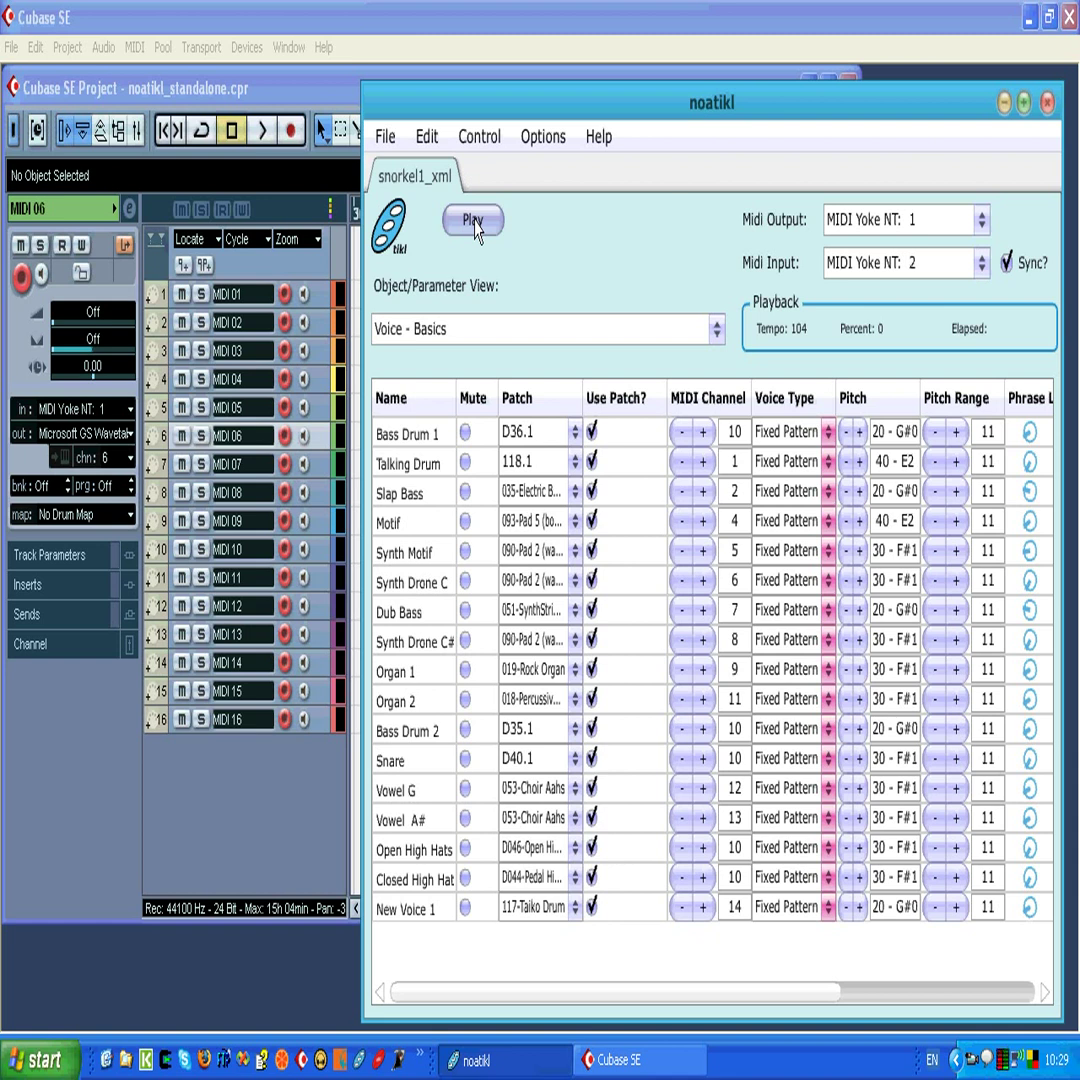
Start snorkel1_xml playback in noatikl and bring the Cubase project window back in front.
click(473, 221)
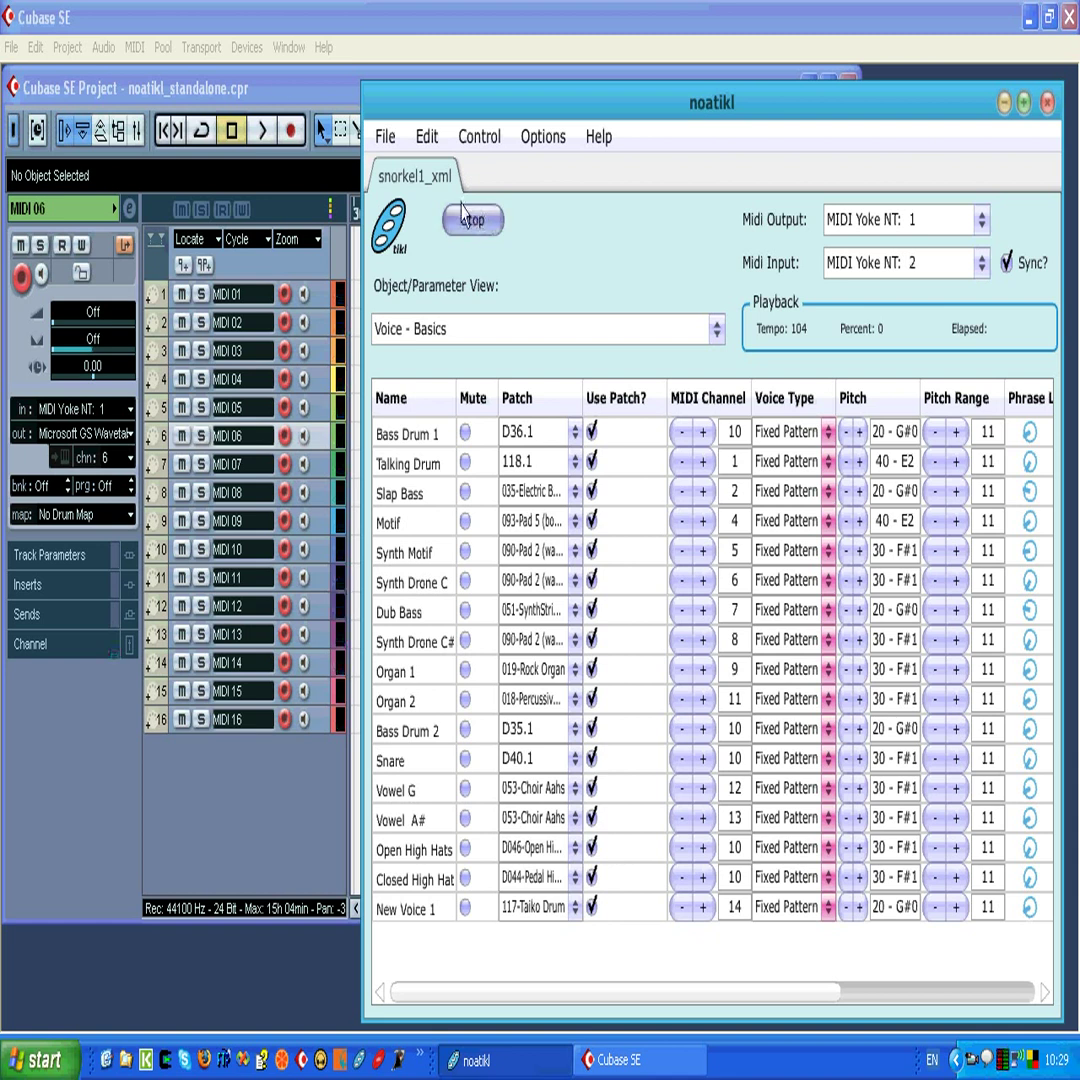
click(276, 95)
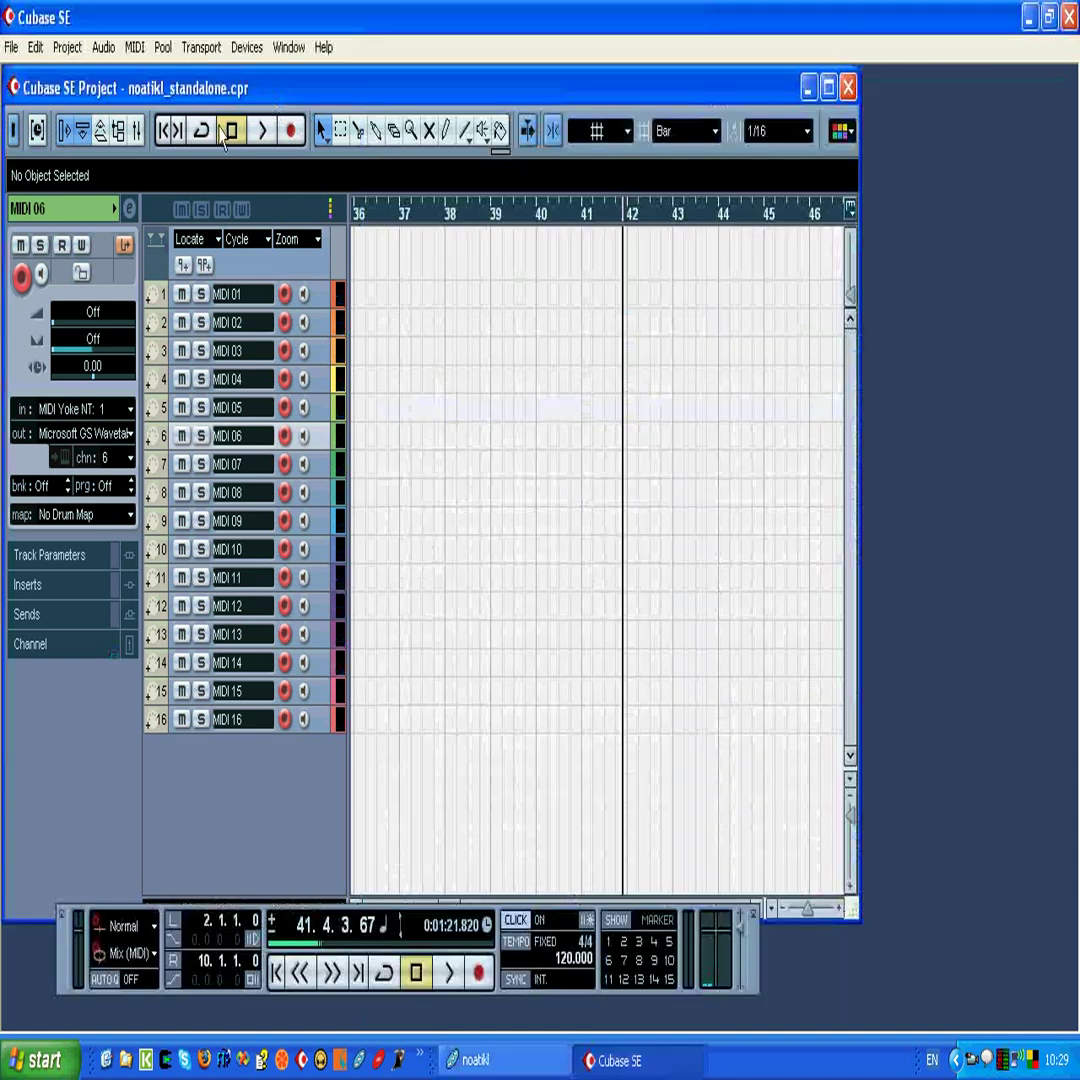
Return to the project start and record noatikl's output onto all sixteen armed tracks.
click(168, 132)
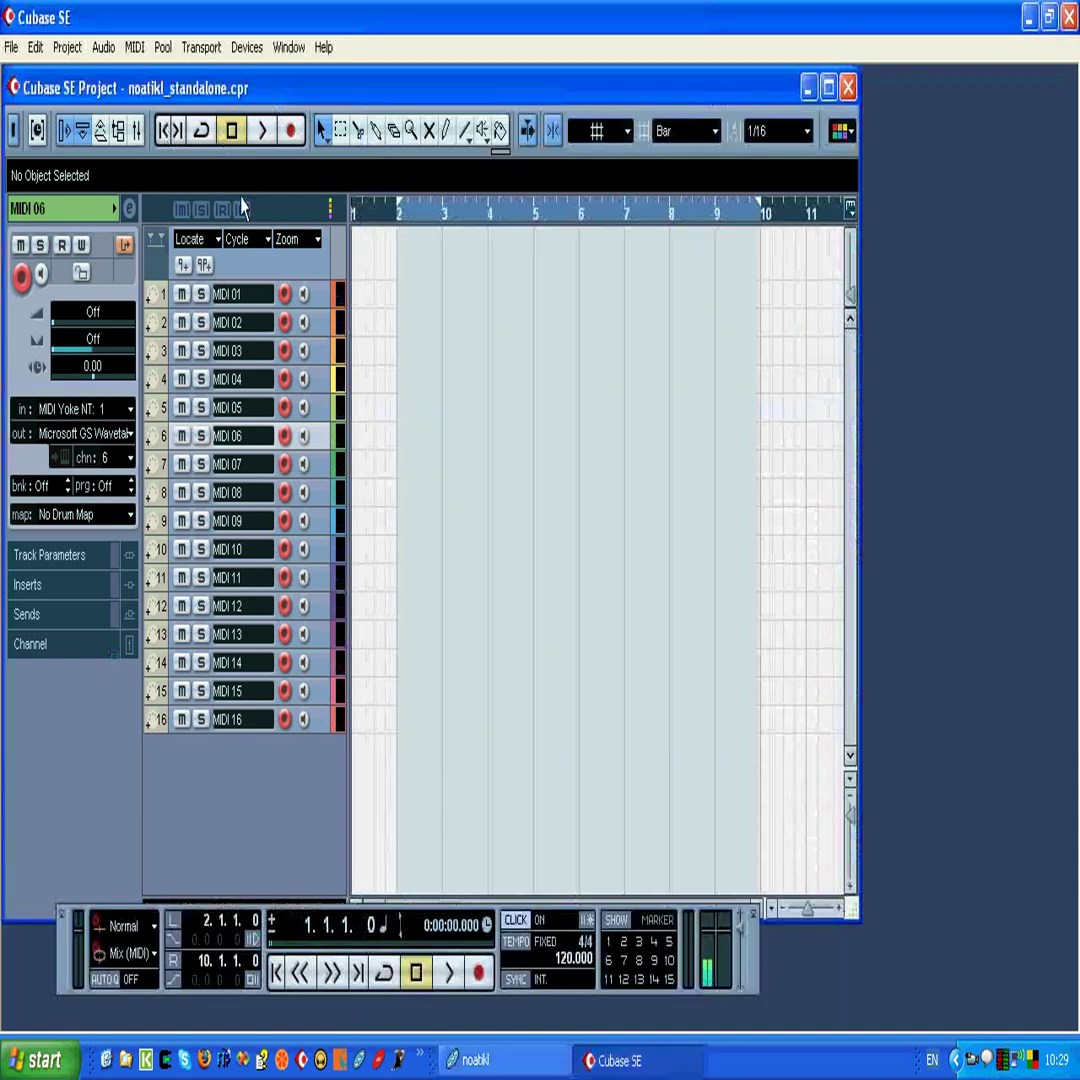
click(291, 133)
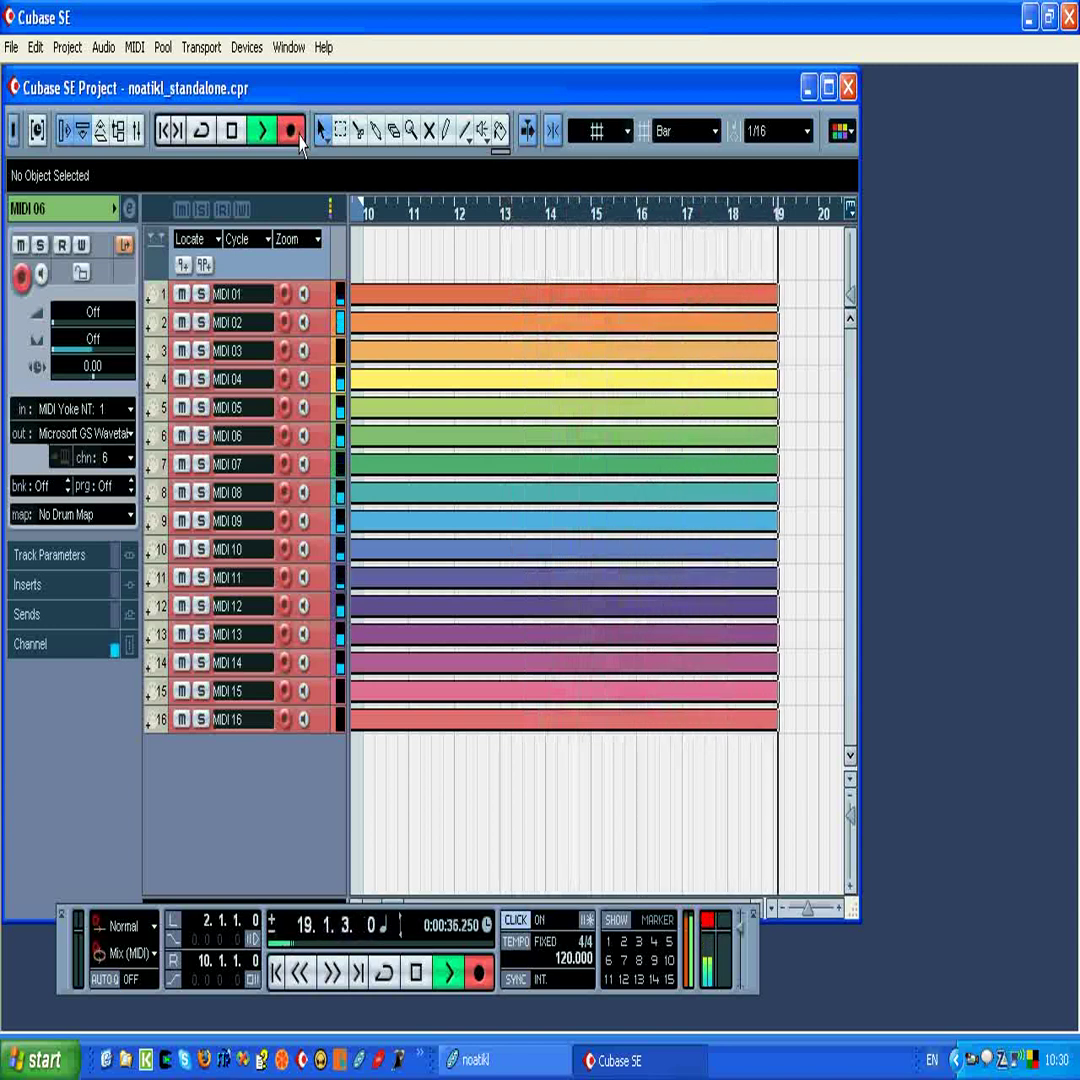
Stop recording at bar 21, then recheck MIDI 06's Local Input Transformer filter and close it.
click(236, 132)
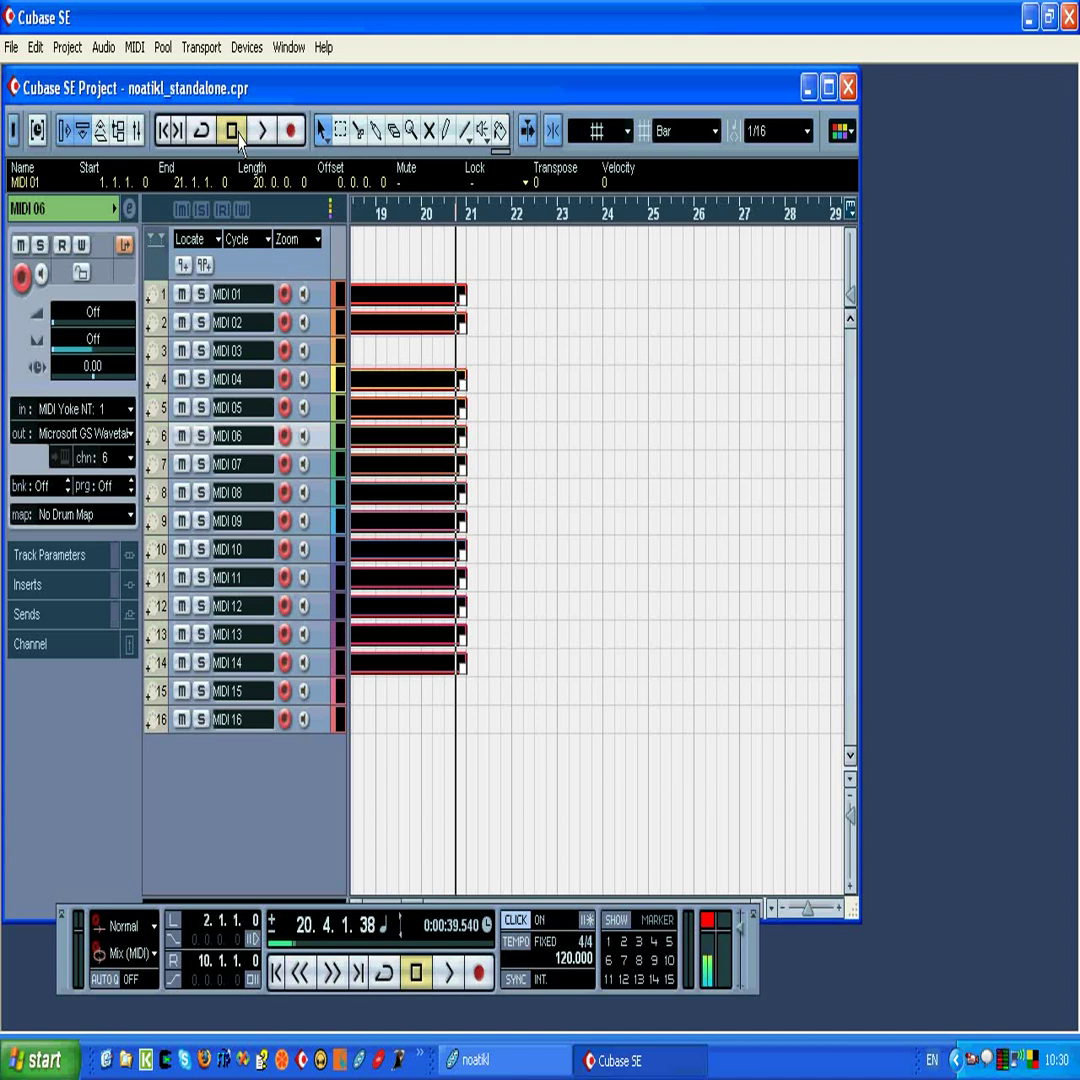
click(124, 245)
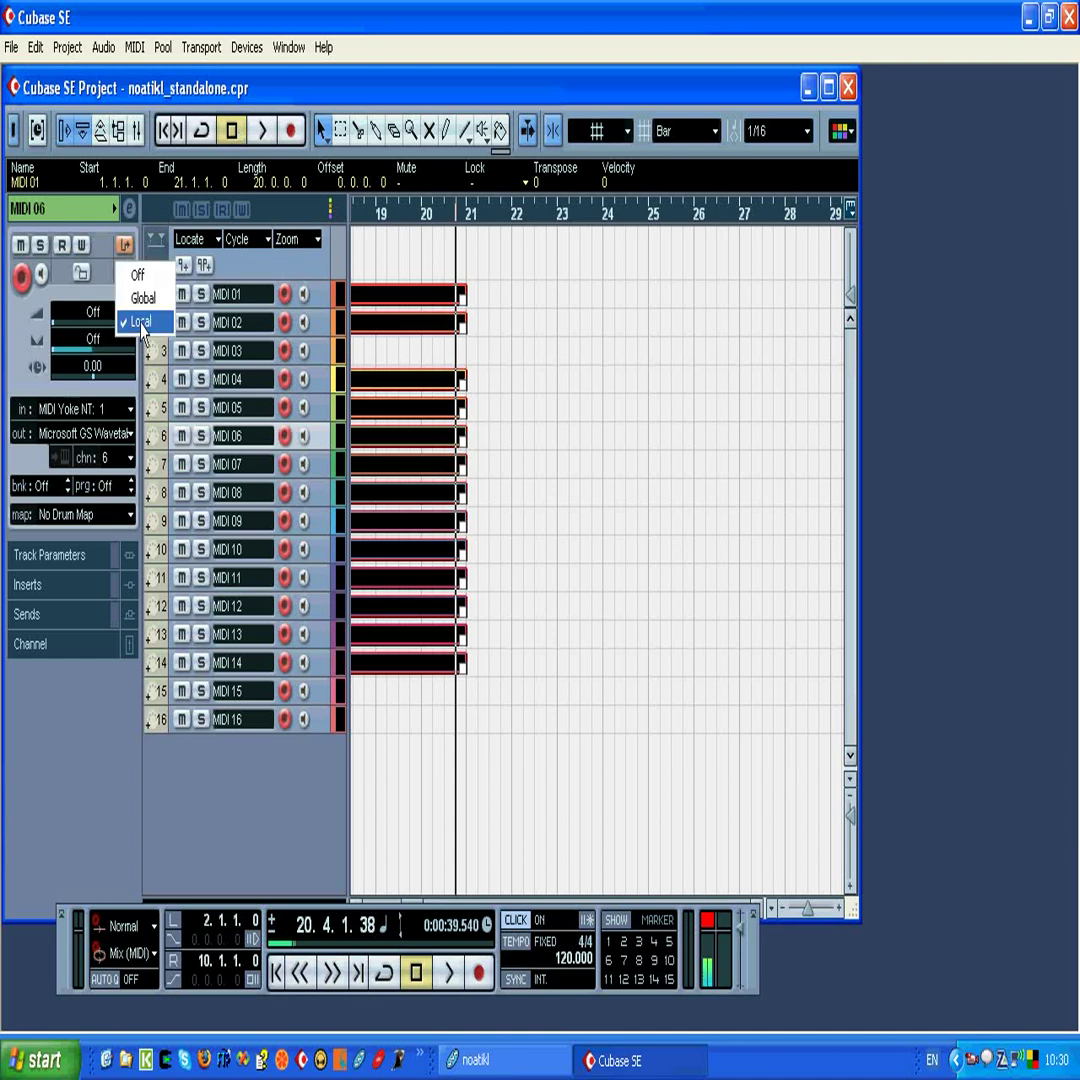
click(141, 322)
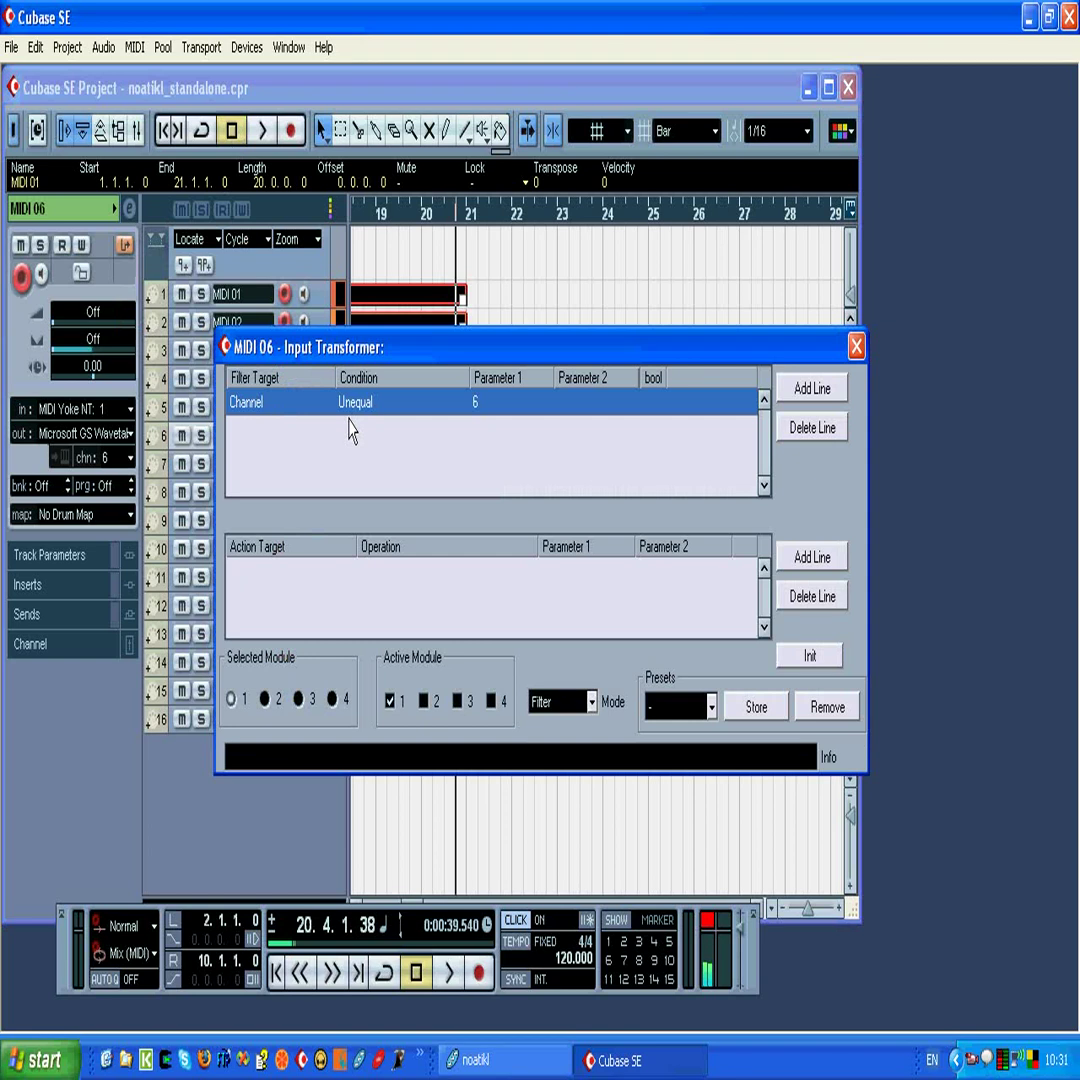
click(856, 346)
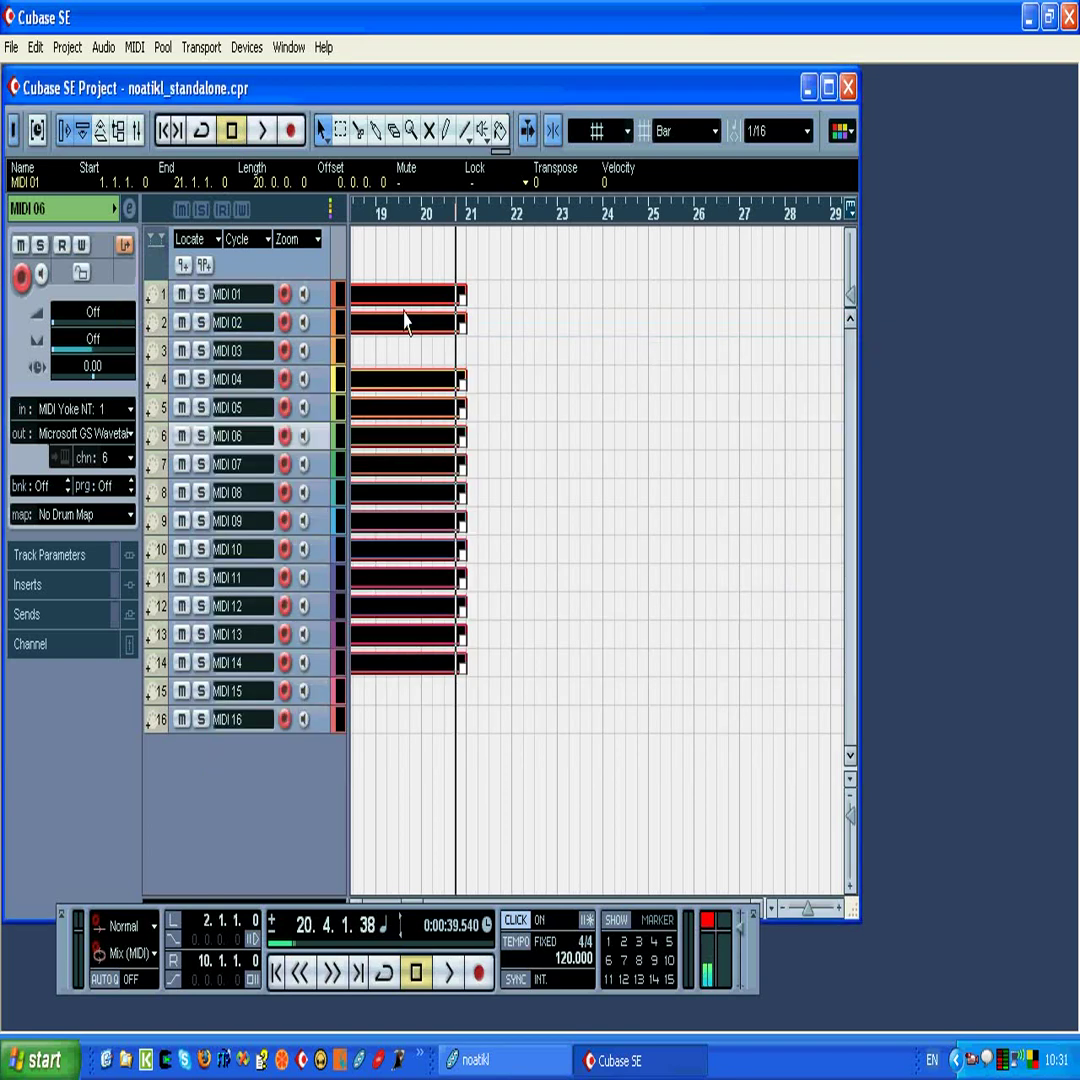